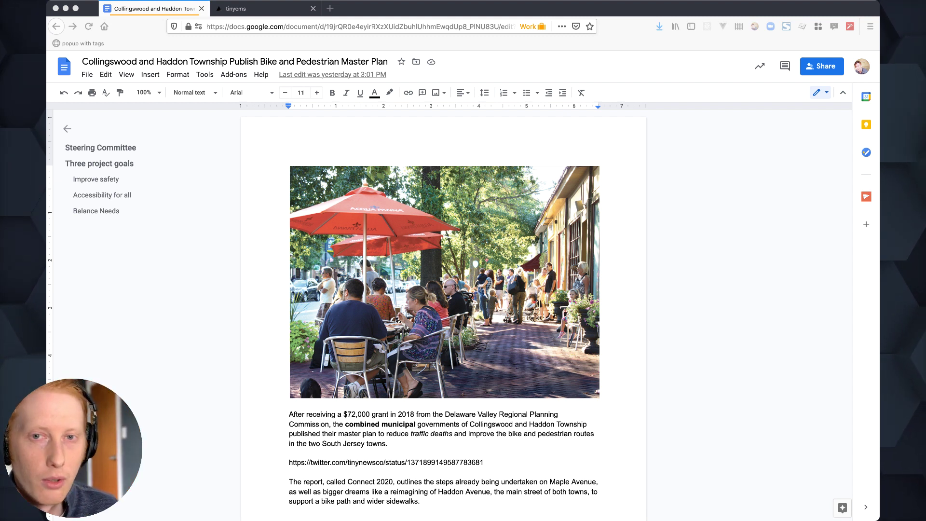
pyautogui.scroll(-5, 443, 313)
pyautogui.scroll(-8, 444, 313)
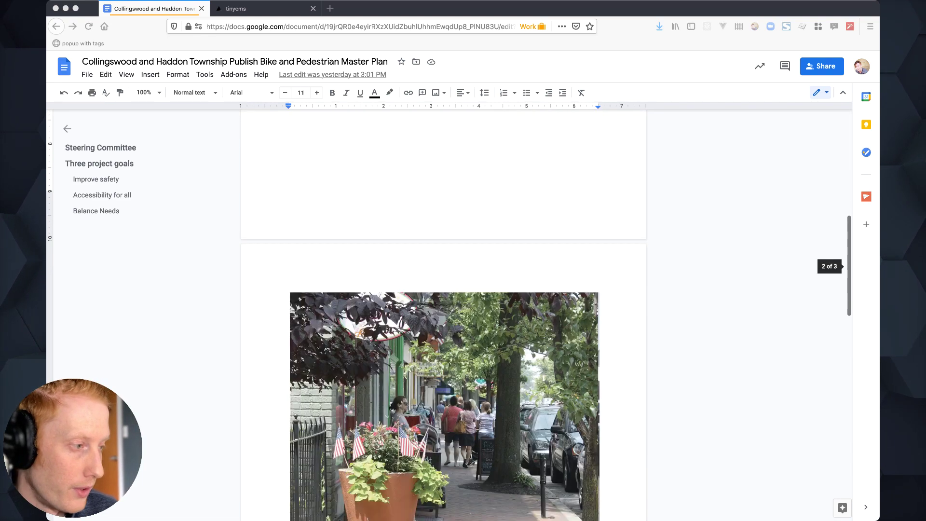
pyautogui.click(376, 331)
pyautogui.moveTo(377, 331); pyautogui.dragTo(288, 332)
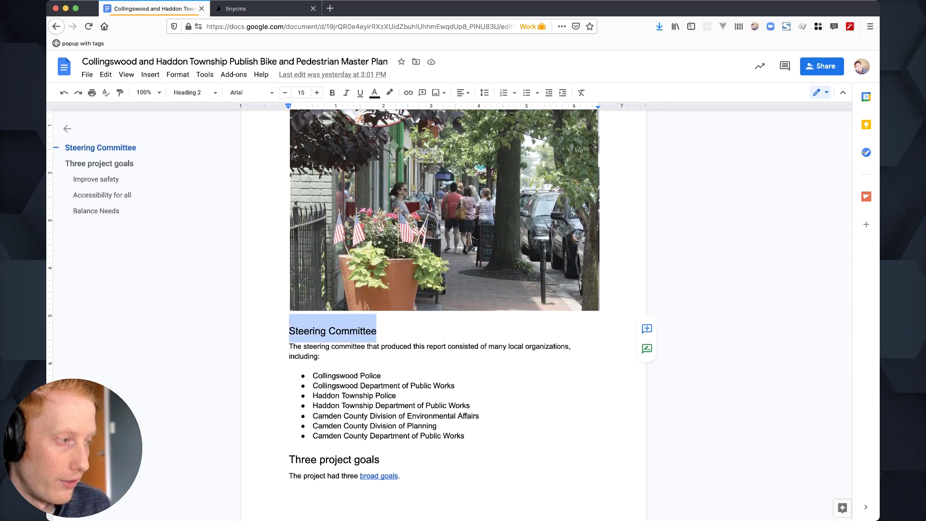
pyautogui.scroll(-5, 289, 332)
pyautogui.scroll(-2, 444, 314)
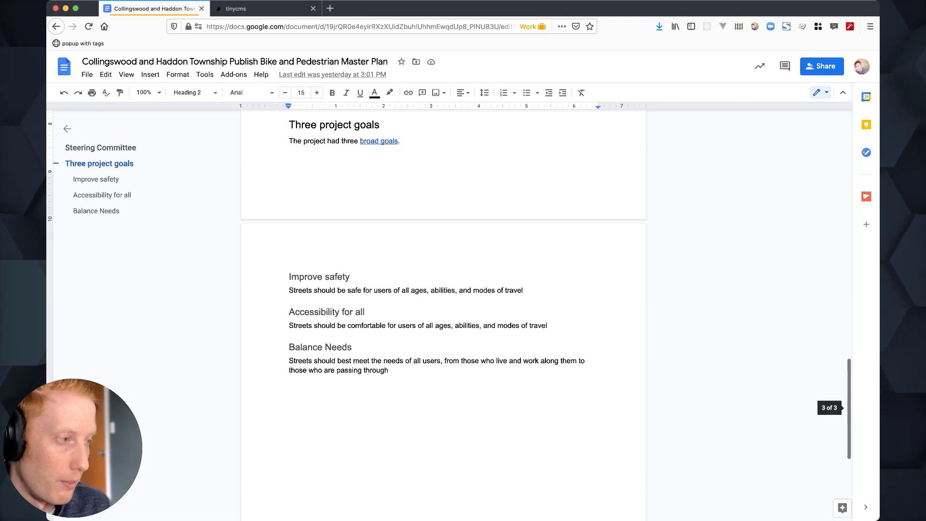
pyautogui.moveTo(350, 277); pyautogui.dragTo(288, 277)
pyautogui.scroll(7, 443, 313)
pyautogui.scroll(2, 443, 314)
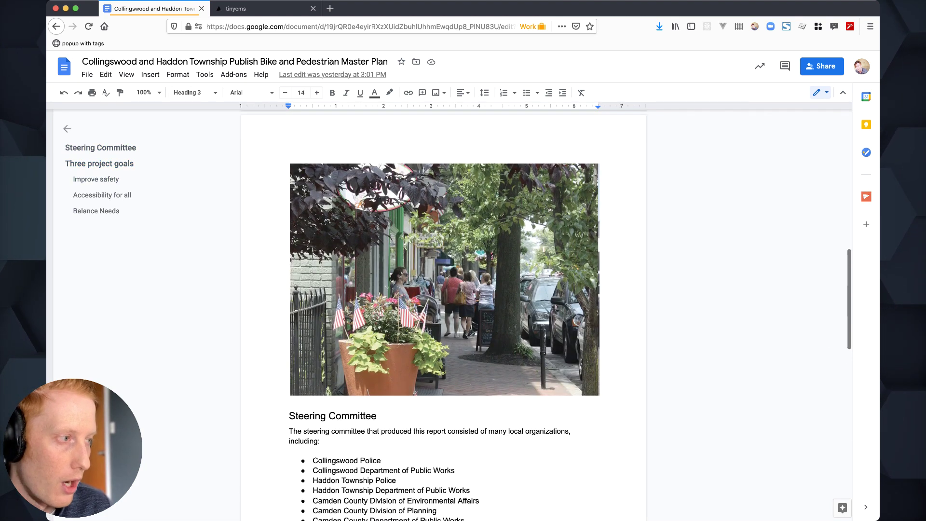
pyautogui.click(443, 314)
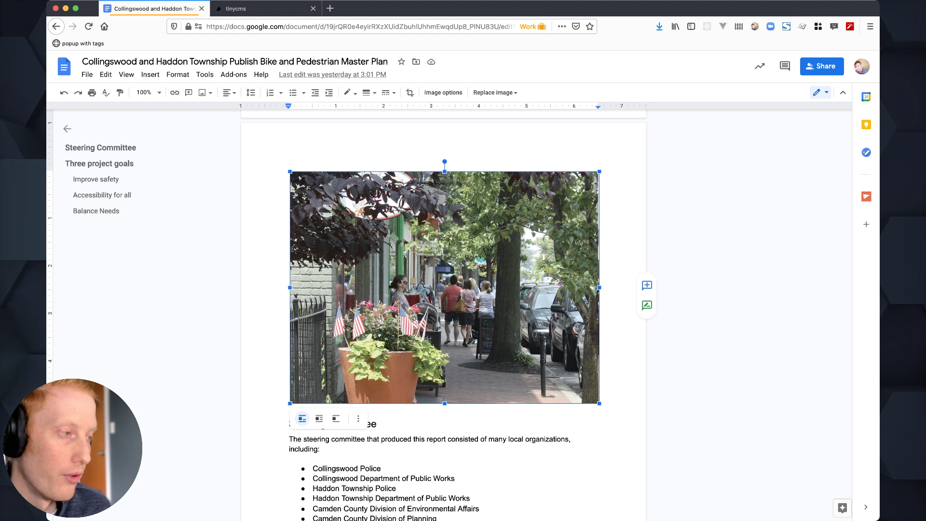
pyautogui.rightClick(439, 227)
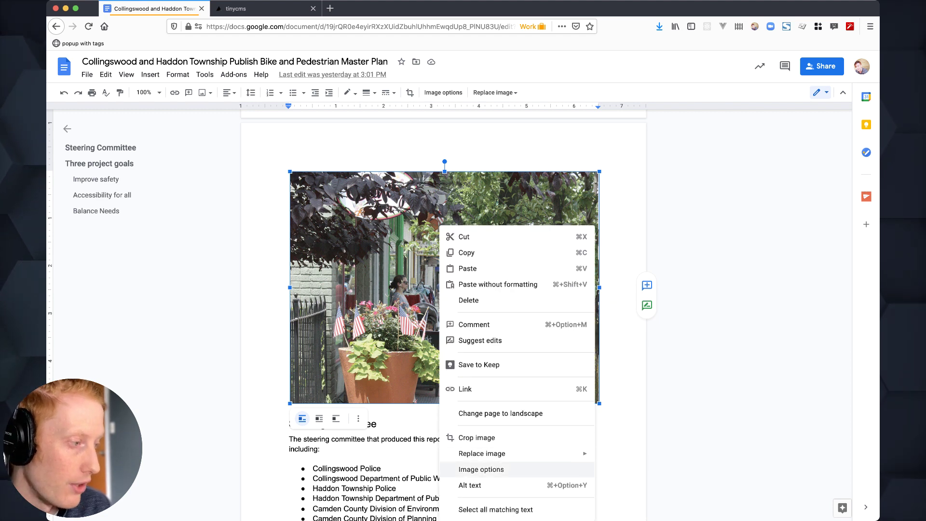
pyautogui.click(471, 486)
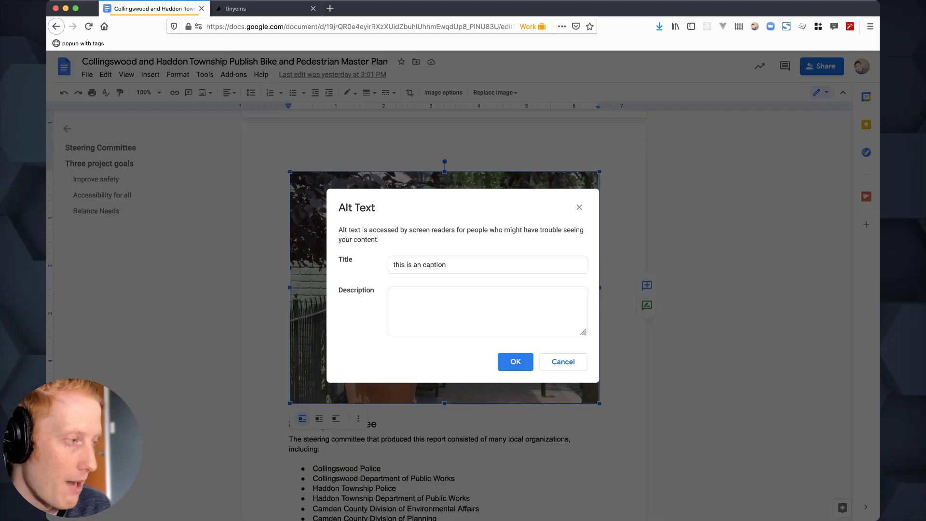
pyautogui.click(516, 363)
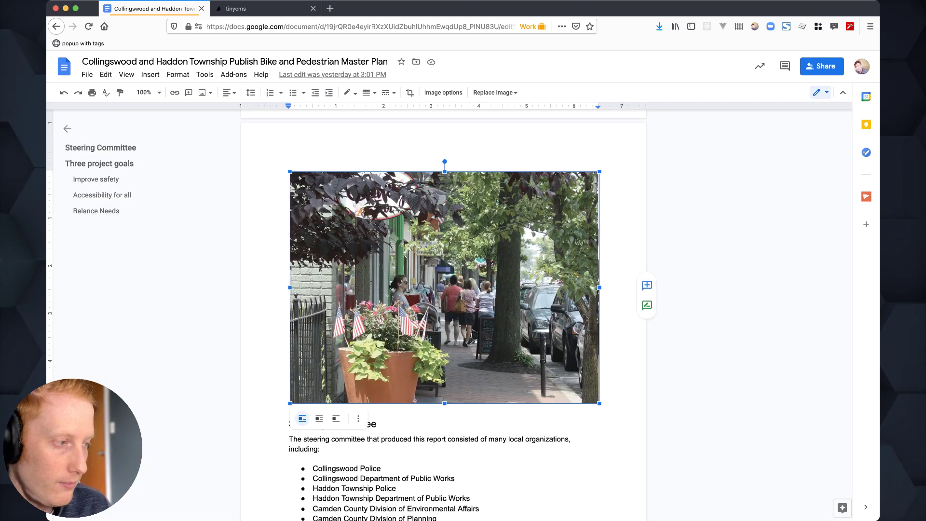
pyautogui.scroll(-6, 444, 260)
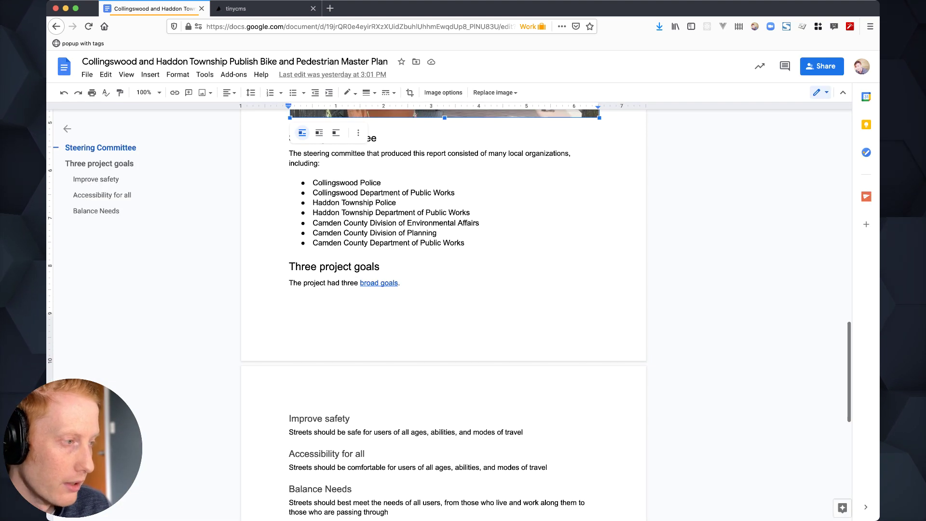
pyautogui.click(379, 283)
pyautogui.scroll(5, 443, 261)
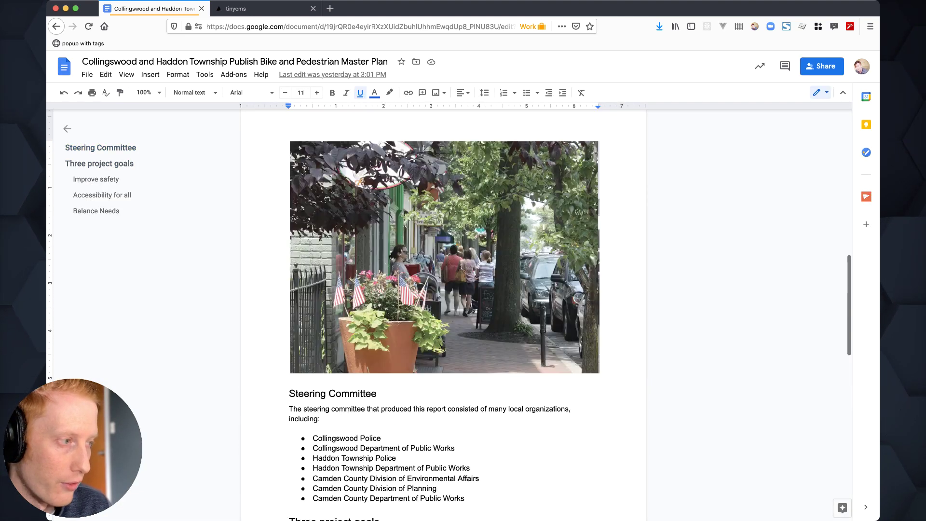
pyautogui.scroll(7, 444, 261)
pyautogui.doubleClick(363, 197)
pyautogui.doubleClick(441, 207)
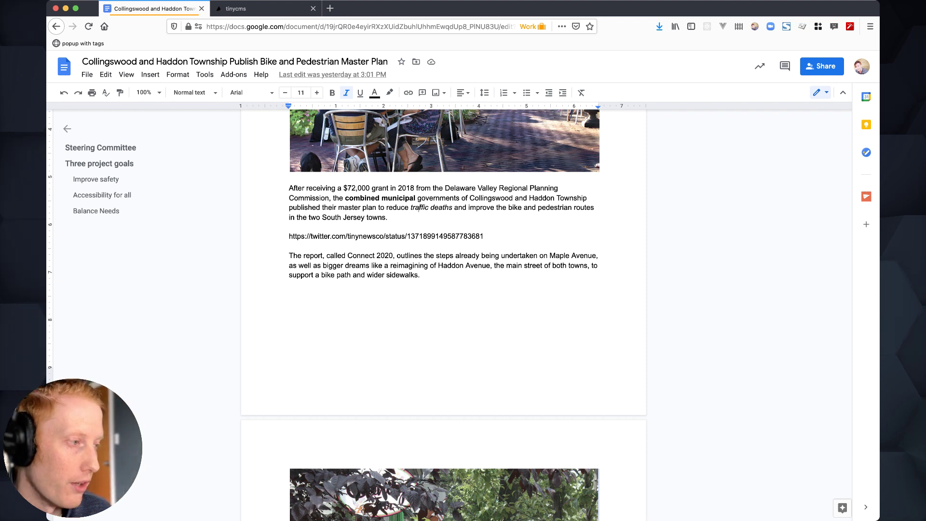
pyautogui.doubleClick(295, 236)
pyautogui.click(313, 236)
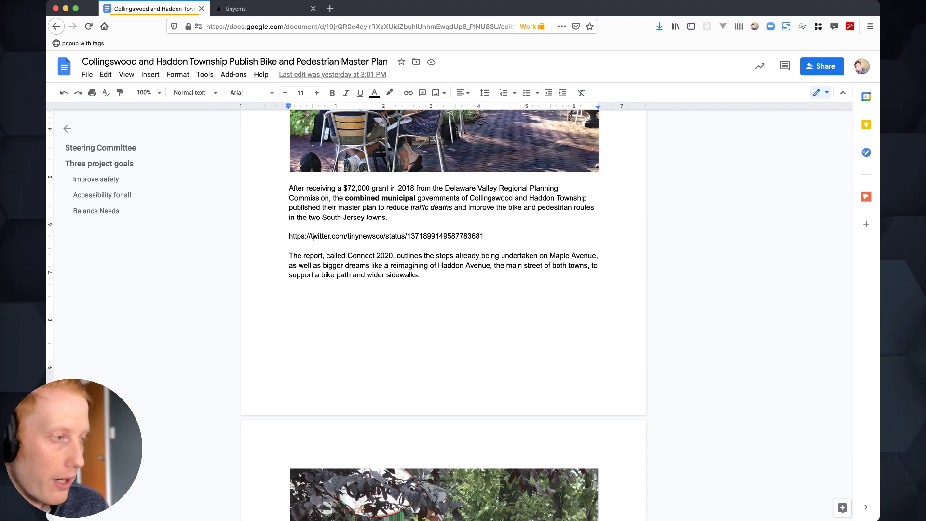
pyautogui.scroll(5, 444, 309)
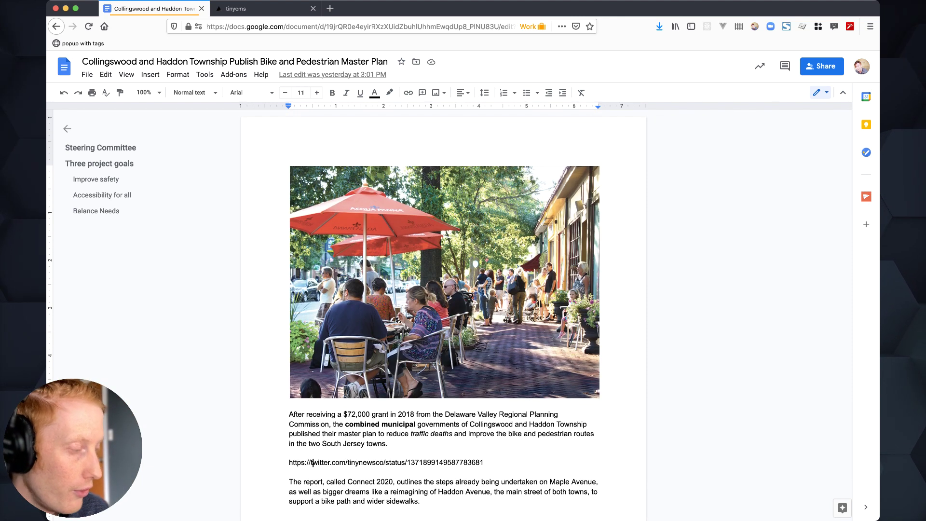
pyautogui.scroll(-1, 443, 310)
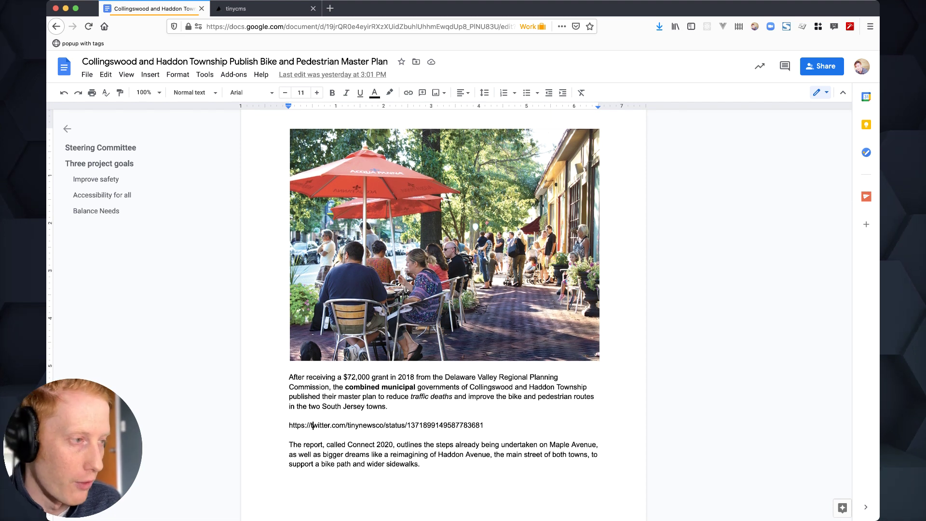
pyautogui.scroll(-2, 444, 289)
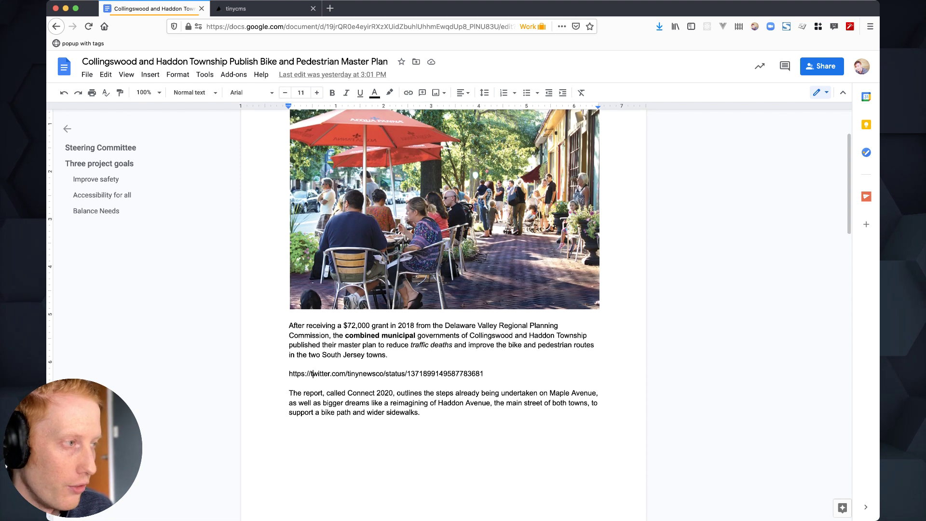
pyautogui.scroll(-2, 443, 289)
pyautogui.scroll(-1, 311, 289)
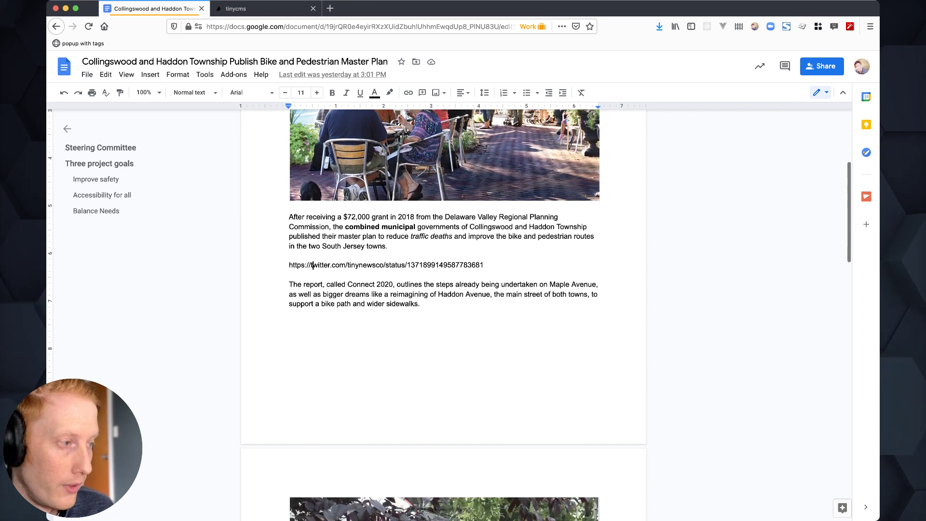
pyautogui.scroll(-4, 312, 290)
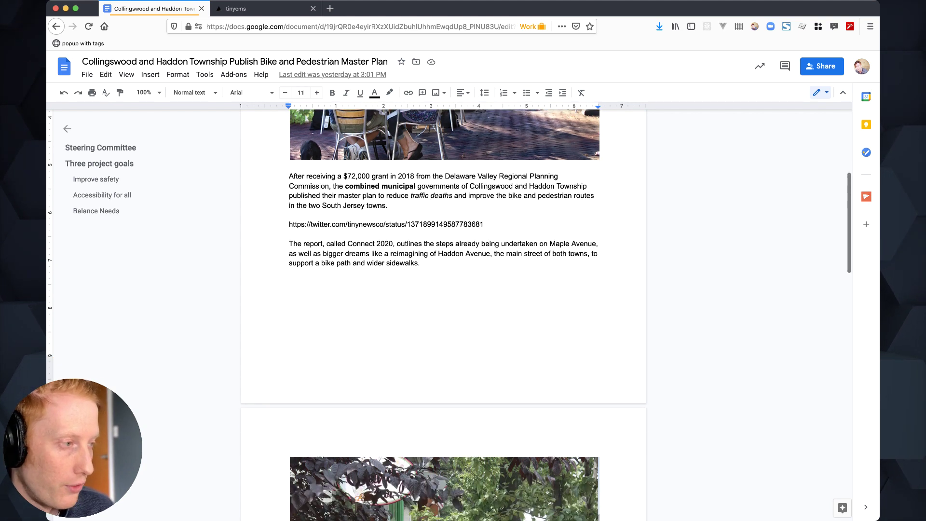
pyautogui.scroll(-10, 443, 314)
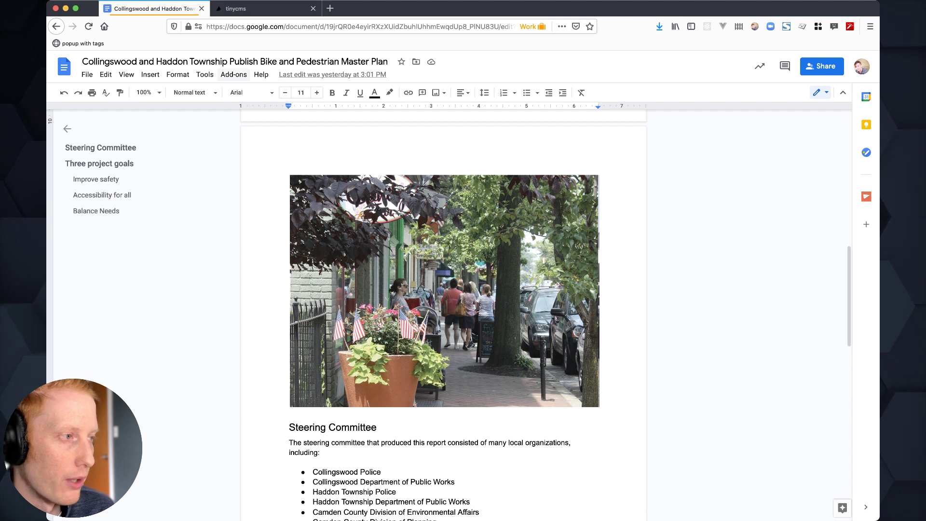
# Step: Launch the Tiny News Webiny Publishing Sidebar's Publishing Tools beside the bike-plan article
pyautogui.click(234, 75)
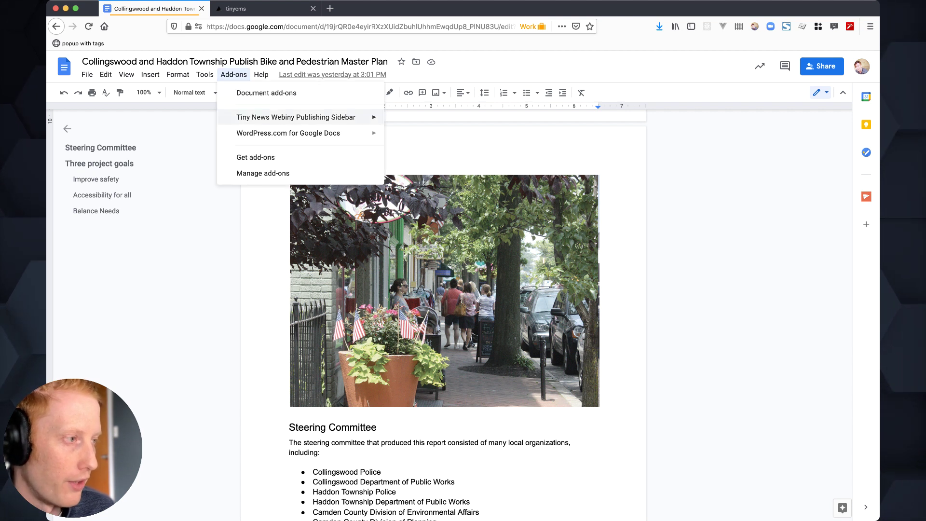
pyautogui.moveTo(328, 117)
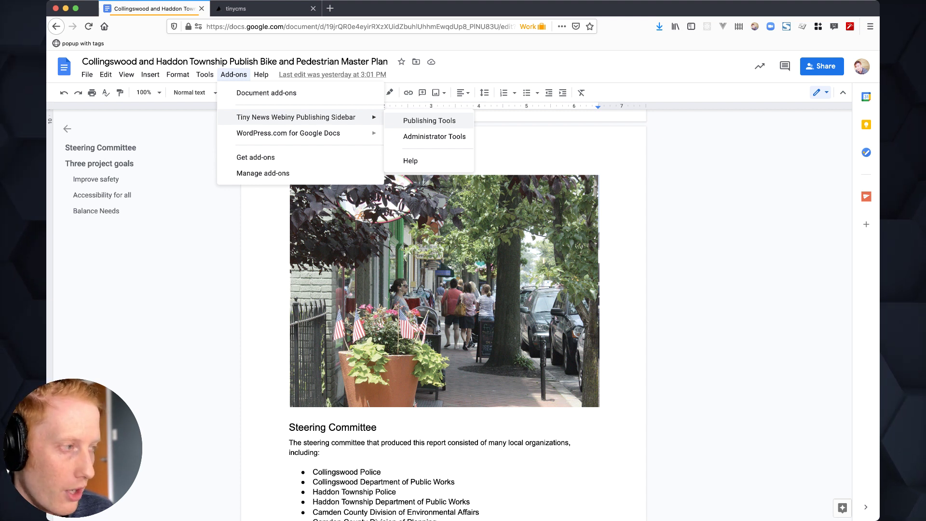
pyautogui.click(428, 120)
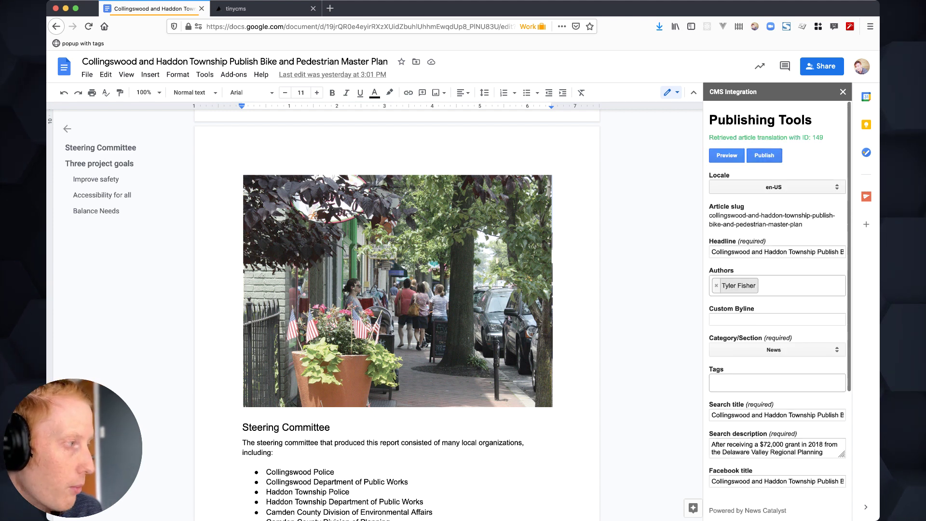
# Step: Try adding a second author to the article, then remove it again
pyautogui.scroll(-4, 776, 309)
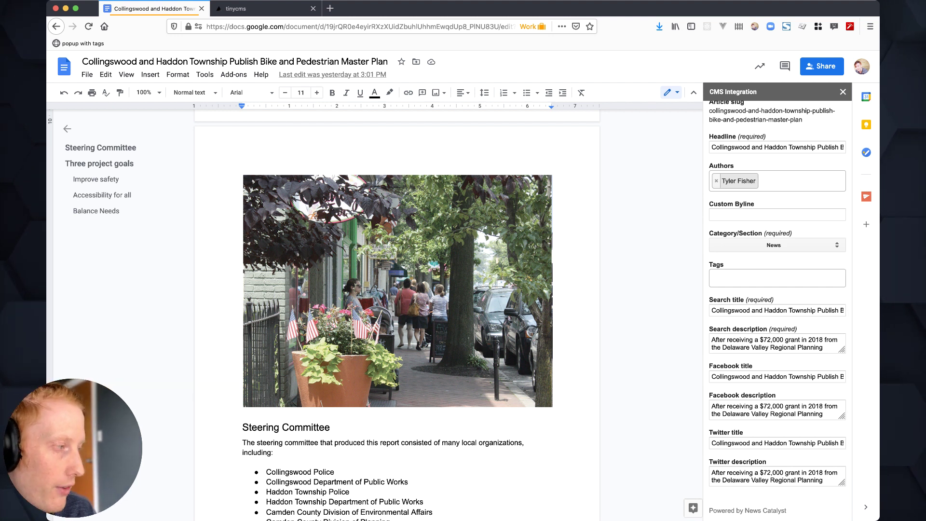
pyautogui.click(796, 181)
pyautogui.click(752, 259)
pyautogui.click(717, 181)
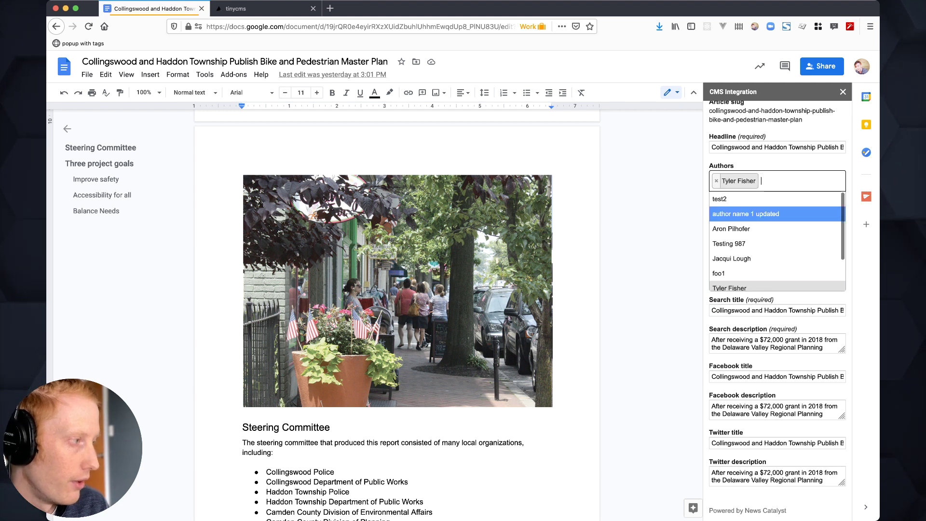
pyautogui.press('Escape')
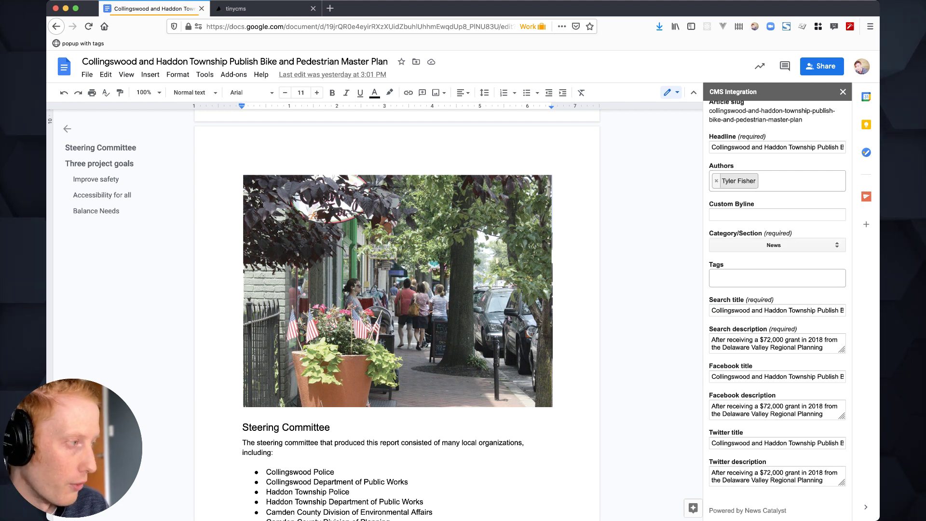
# Step: Tag the article New Jersey, Bikes and Collingswood
pyautogui.scroll(-2, 778, 297)
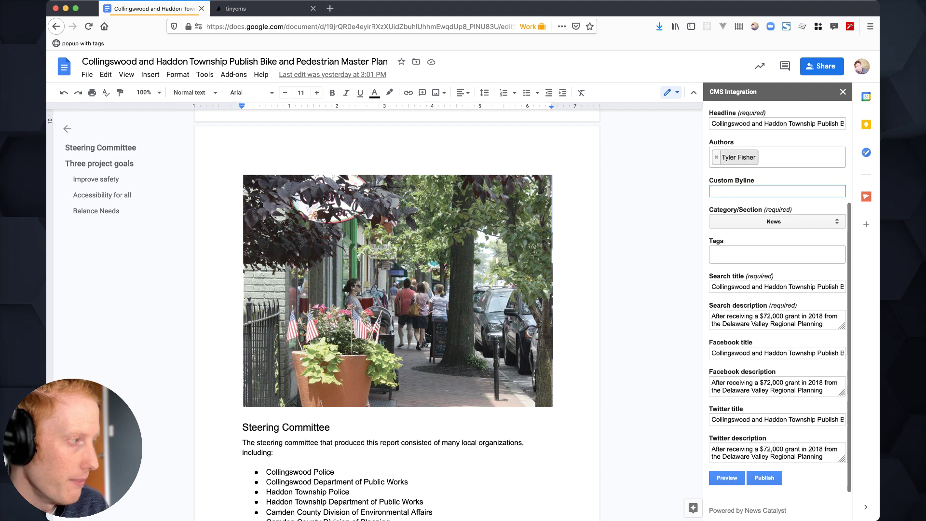
pyautogui.click(774, 222)
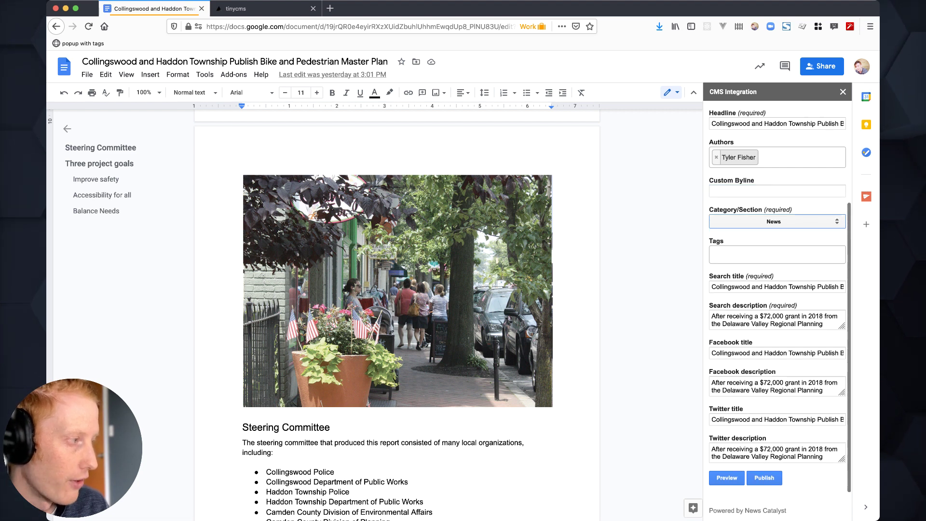
pyautogui.press('Tab')
pyautogui.press('Down')
pyautogui.press('Down')
pyautogui.press('Down')
pyautogui.press('Down')
pyautogui.press('Return')
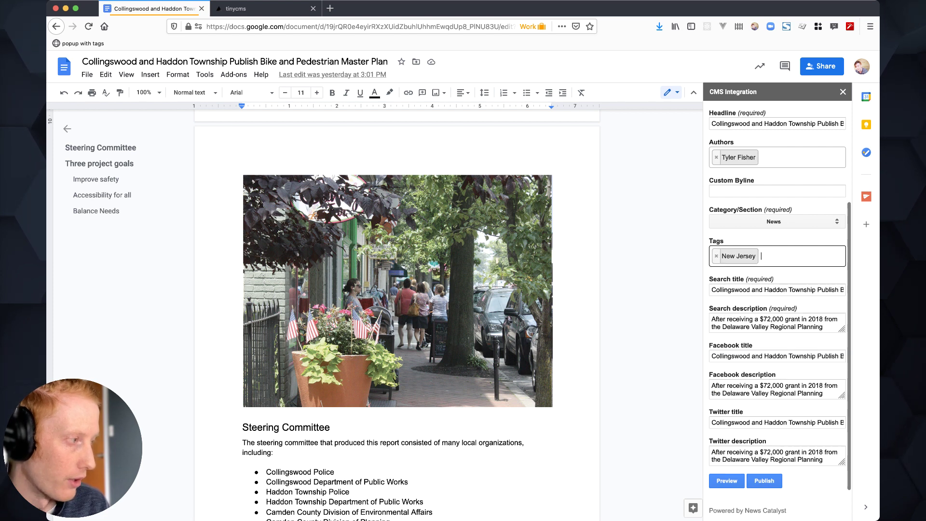
pyautogui.write('B')
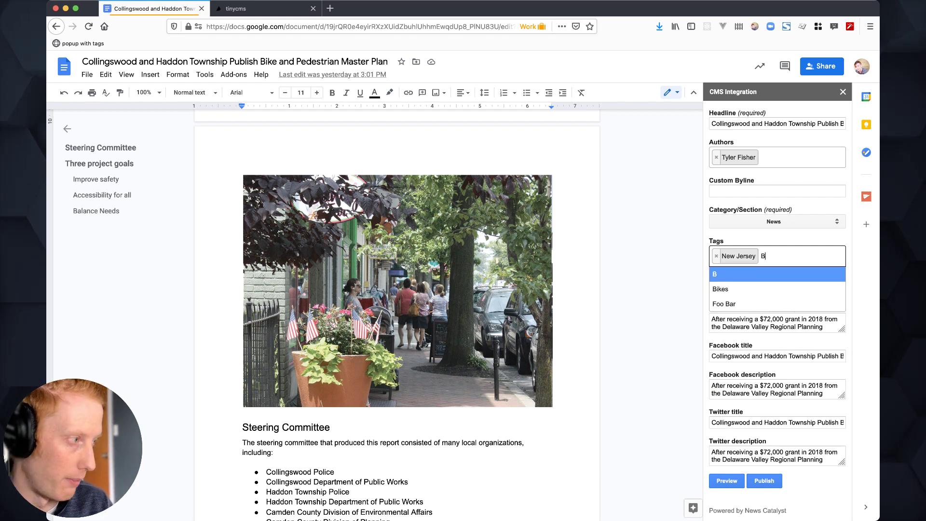
pyautogui.write('ike')
pyautogui.press('Down')
pyautogui.press('Return')
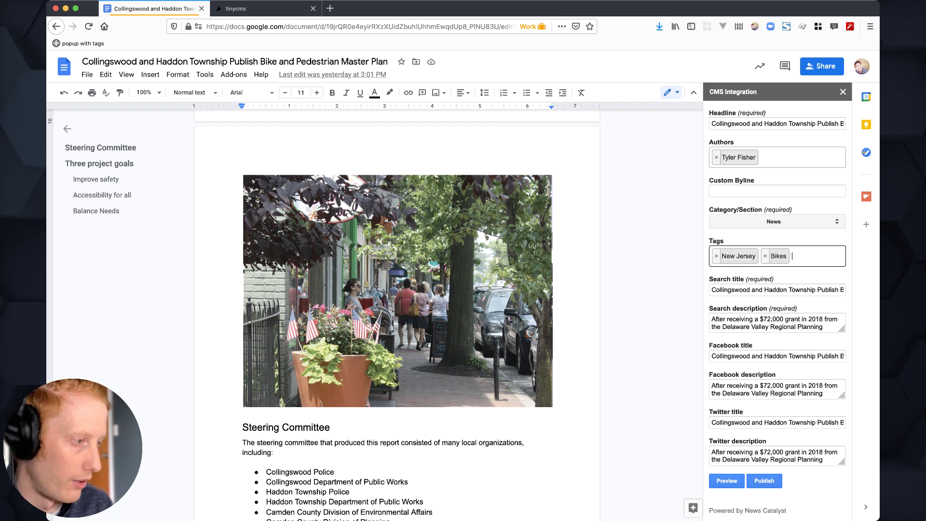
pyautogui.write('Colli')
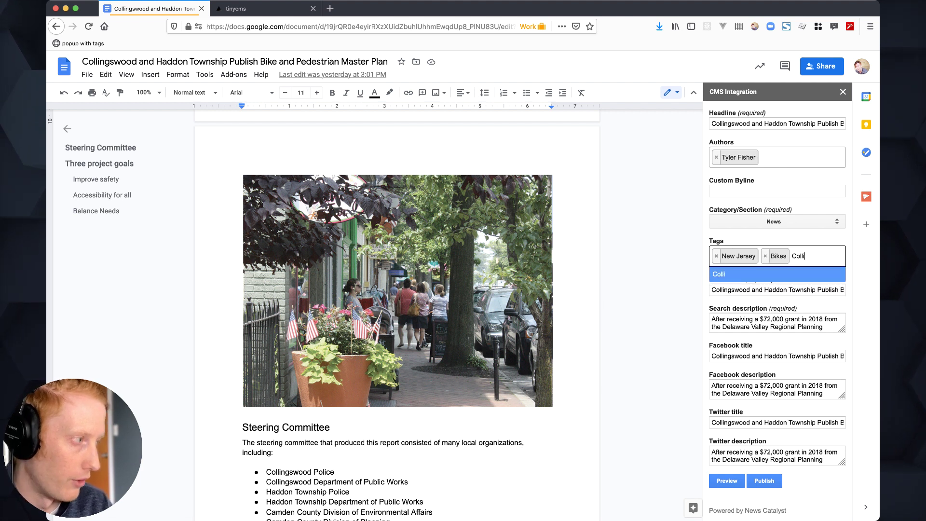
pyautogui.write('ngswood')
pyautogui.press('Down')
pyautogui.press('Return')
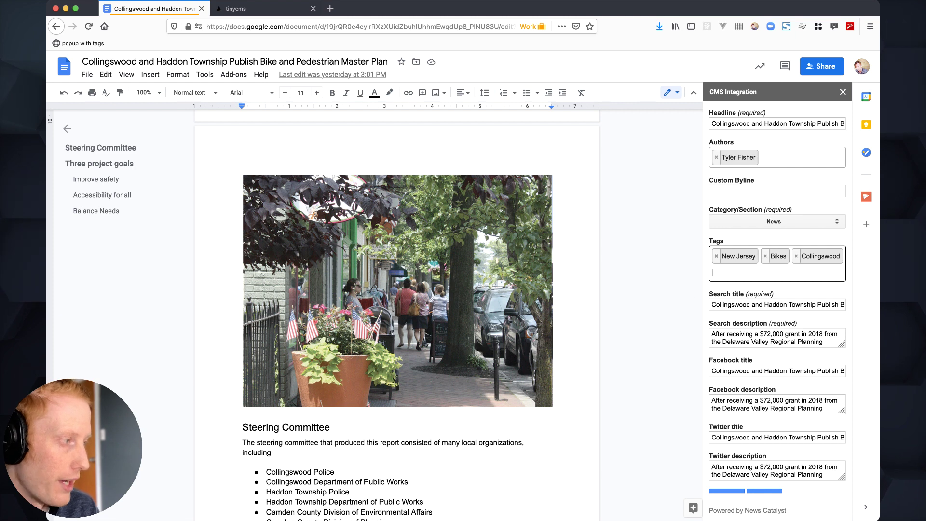
pyautogui.scroll(-1, 778, 338)
# Step: Publish the bike-plan article from the sidebar to the Oaklyn Observer site
pyautogui.click(713, 287)
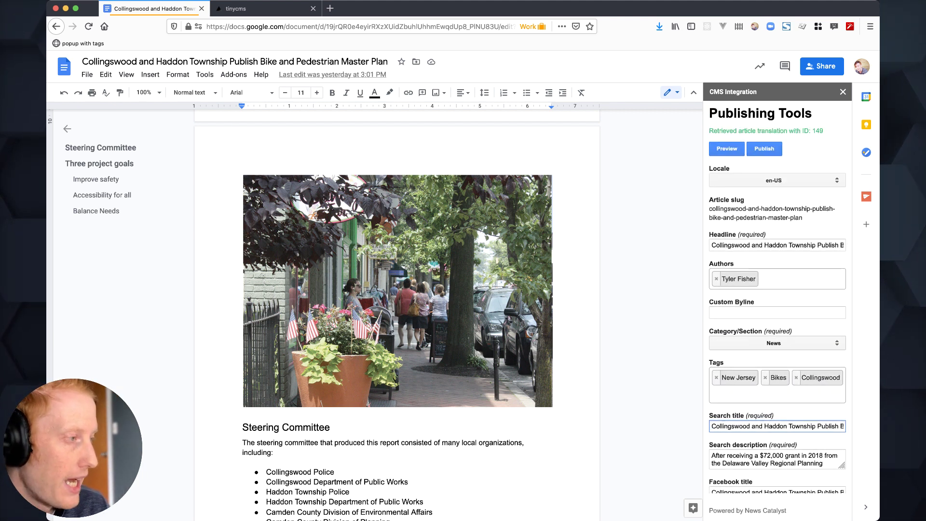
pyautogui.scroll(-1, 397, 314)
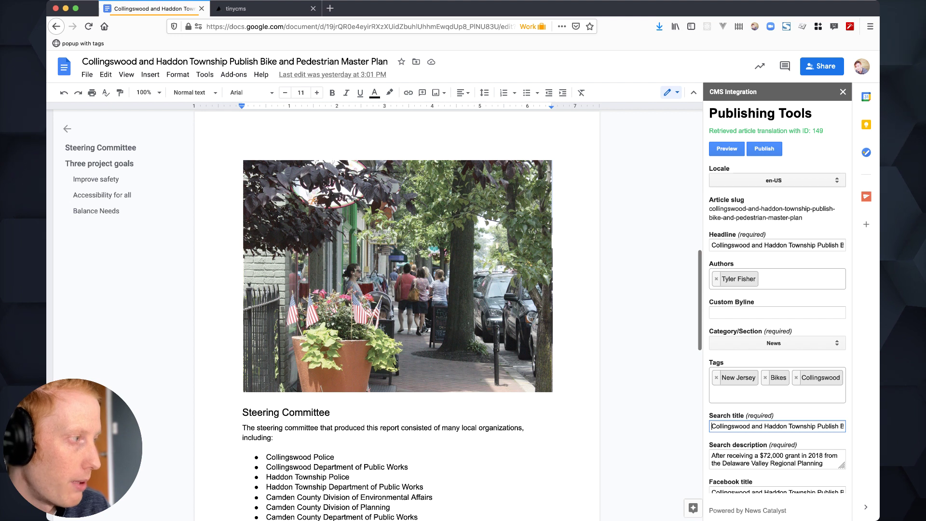
pyautogui.click(765, 149)
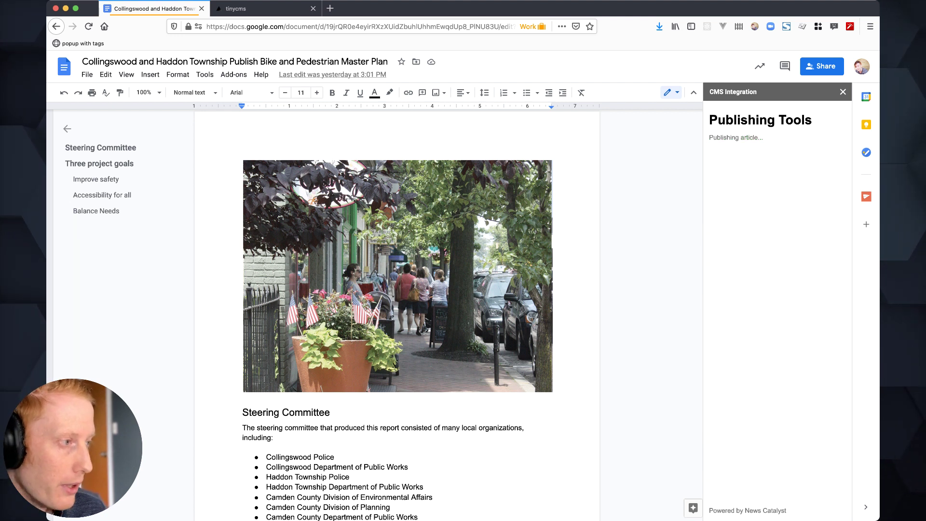
pyautogui.scroll(4, 398, 313)
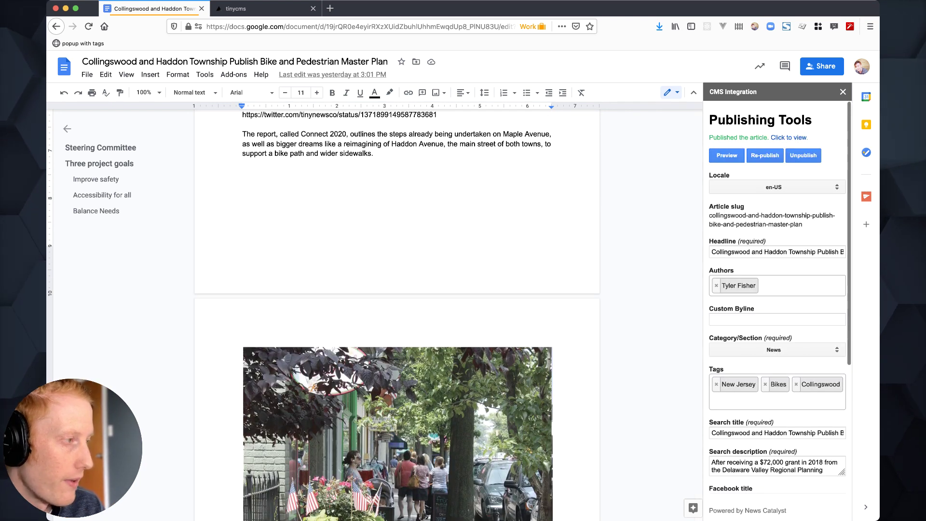
pyautogui.scroll(2, 397, 313)
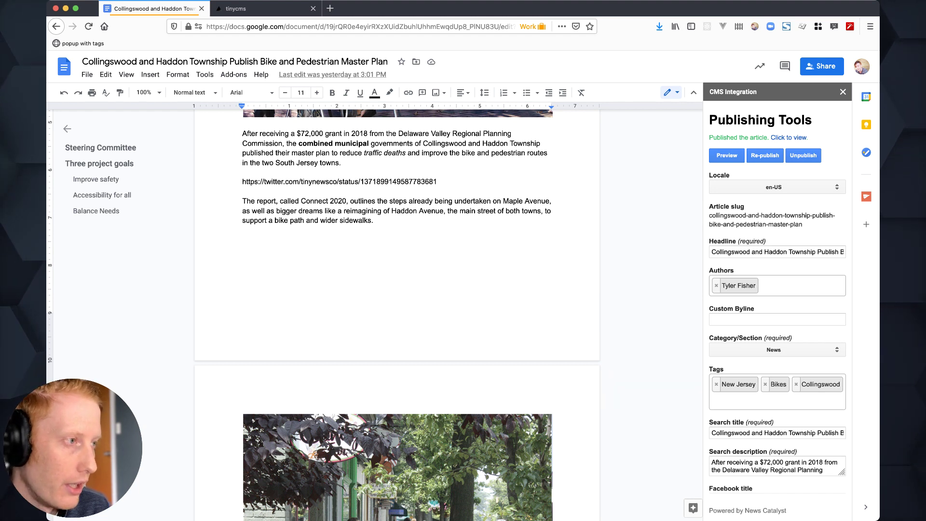
pyautogui.scroll(4, 397, 241)
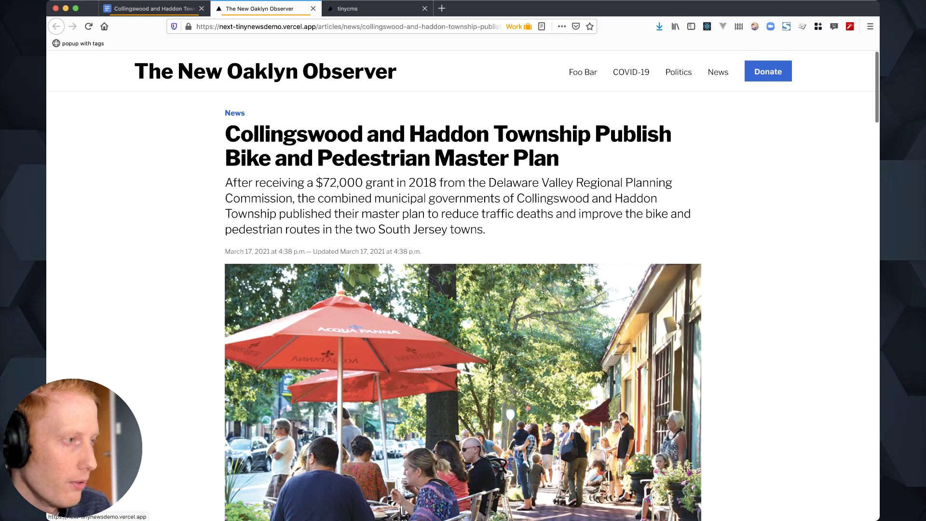
pyautogui.moveTo(226, 134); pyautogui.dragTo(422, 251)
pyautogui.moveTo(226, 182); pyautogui.dragTo(486, 229)
pyautogui.click(486, 230)
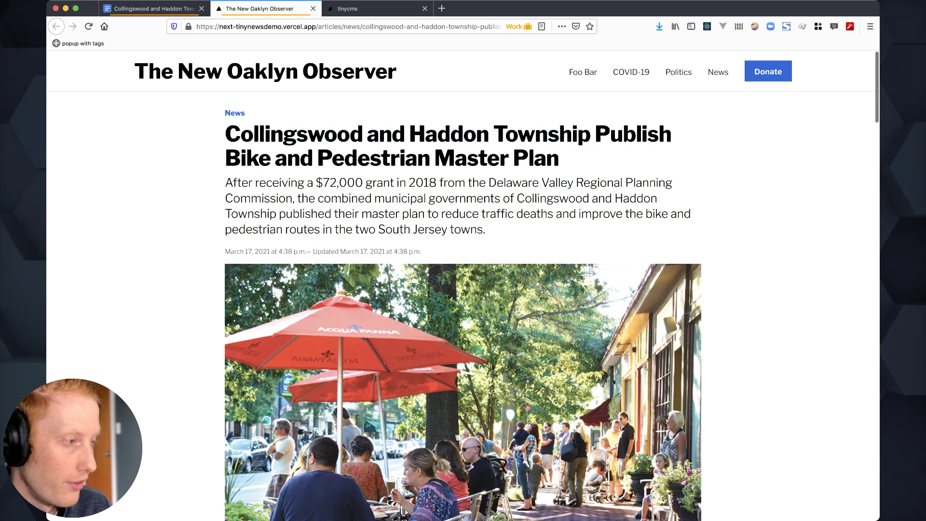
pyautogui.scroll(-1, 463, 284)
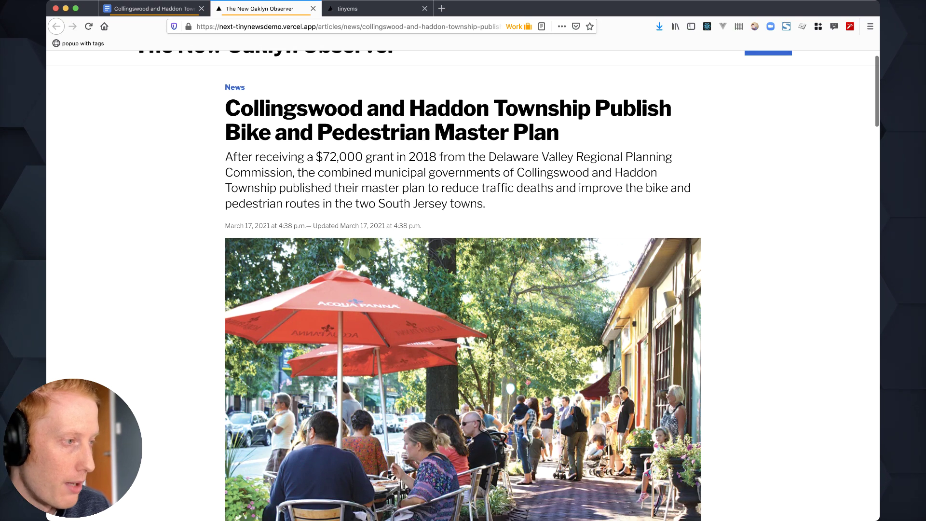
pyautogui.scroll(-5, 463, 285)
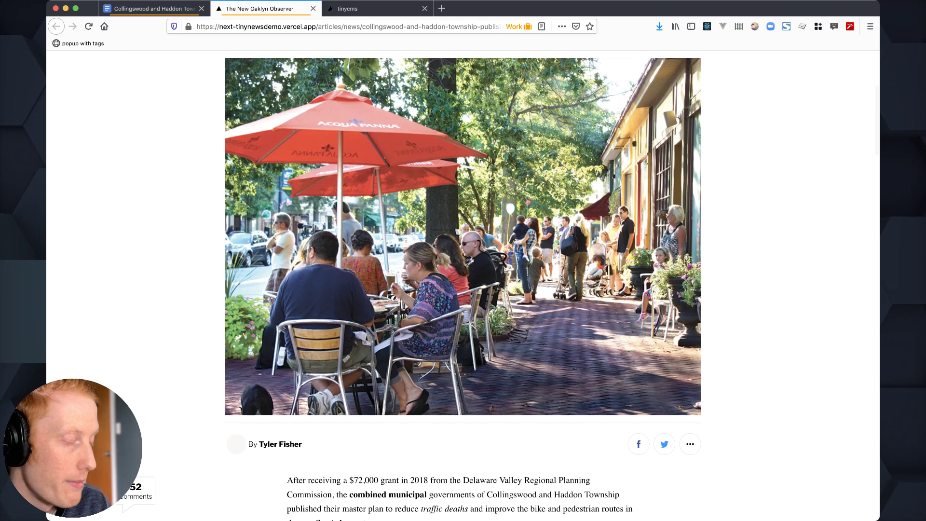
pyautogui.scroll(-6, 463, 285)
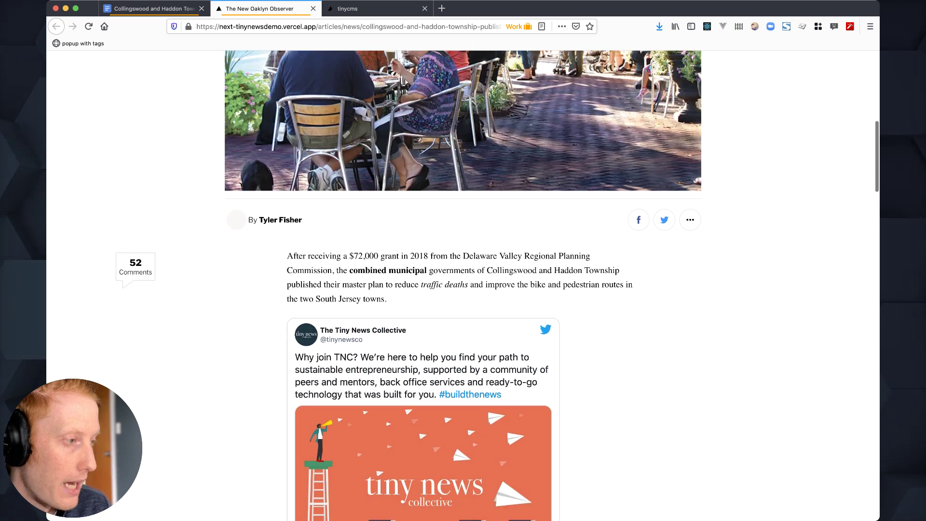
pyautogui.scroll(-2, 464, 284)
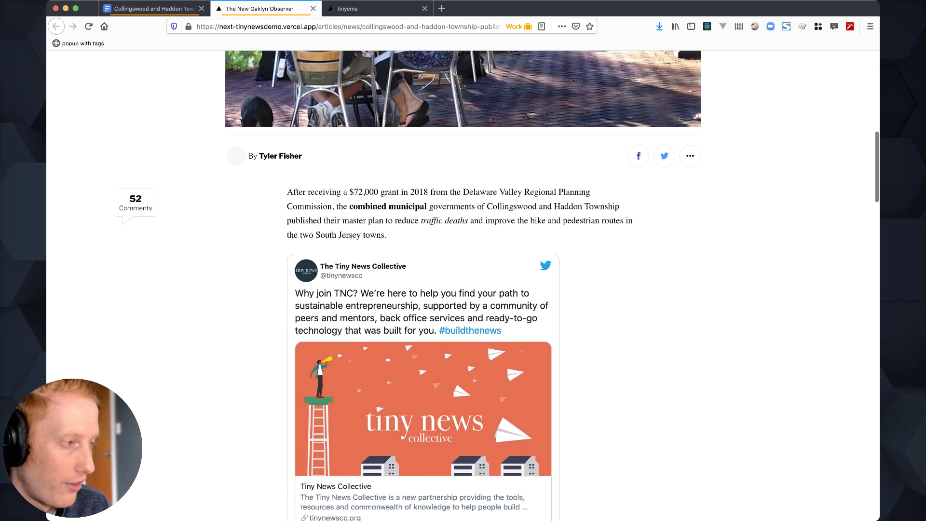
pyautogui.scroll(-3, 463, 284)
pyautogui.scroll(-5, 463, 284)
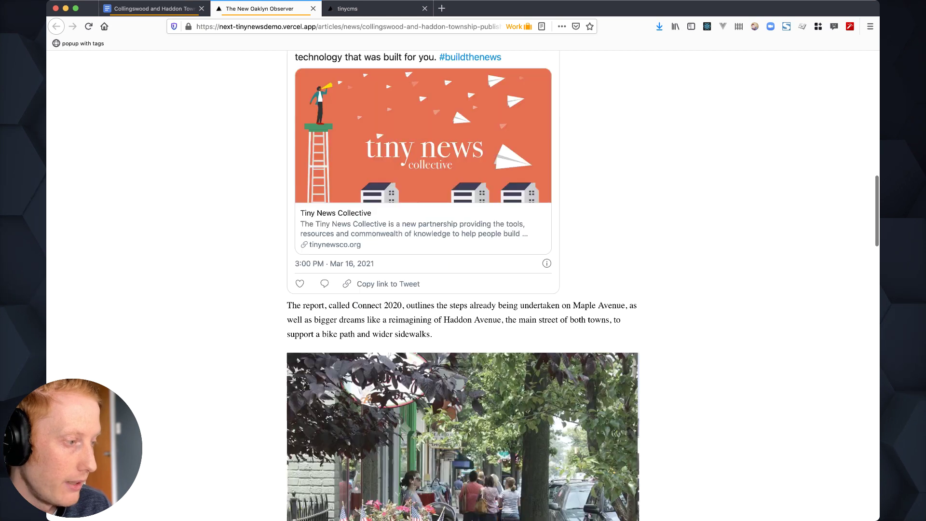
pyautogui.scroll(-5, 463, 284)
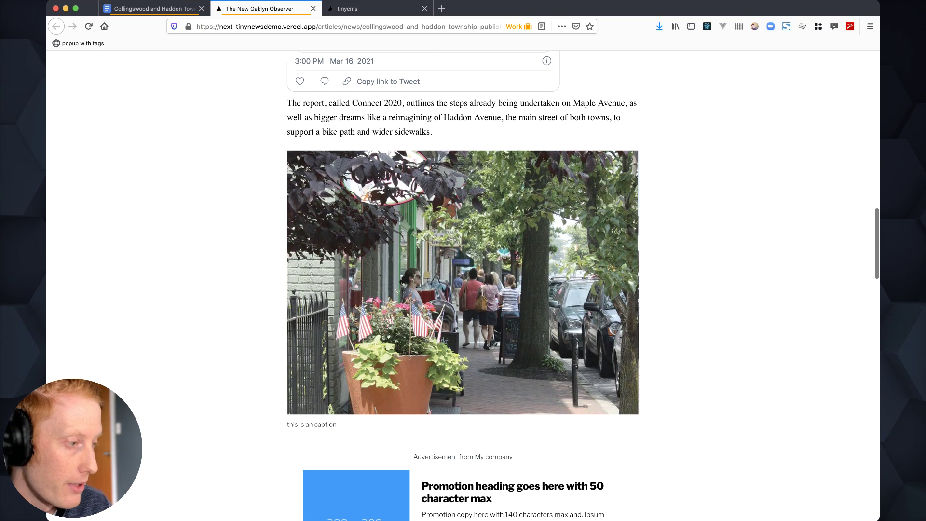
pyautogui.scroll(-4, 463, 284)
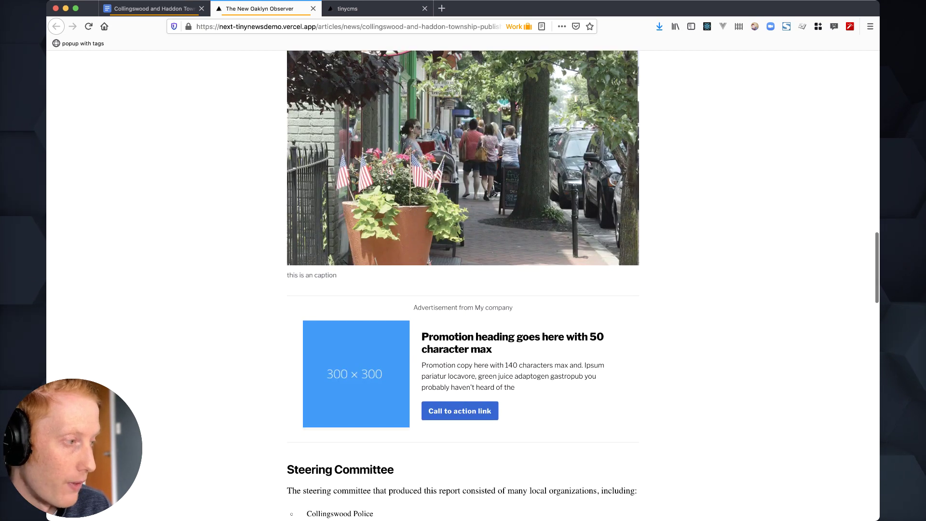
pyautogui.scroll(-1, 463, 284)
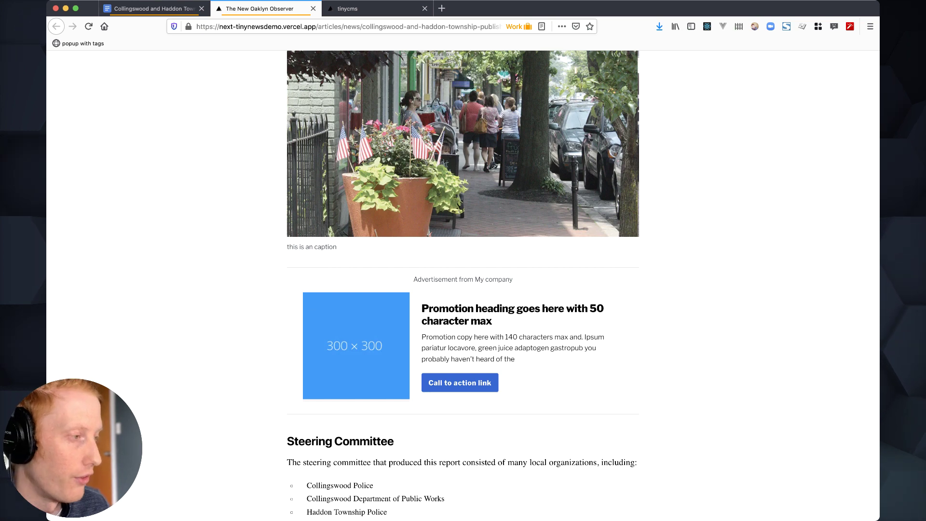
pyautogui.scroll(-1, 463, 285)
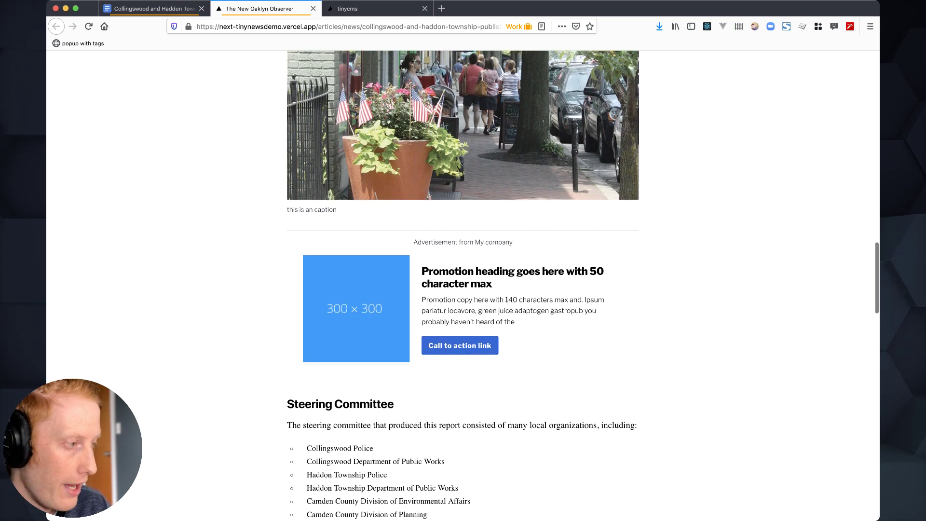
pyautogui.scroll(-5, 463, 285)
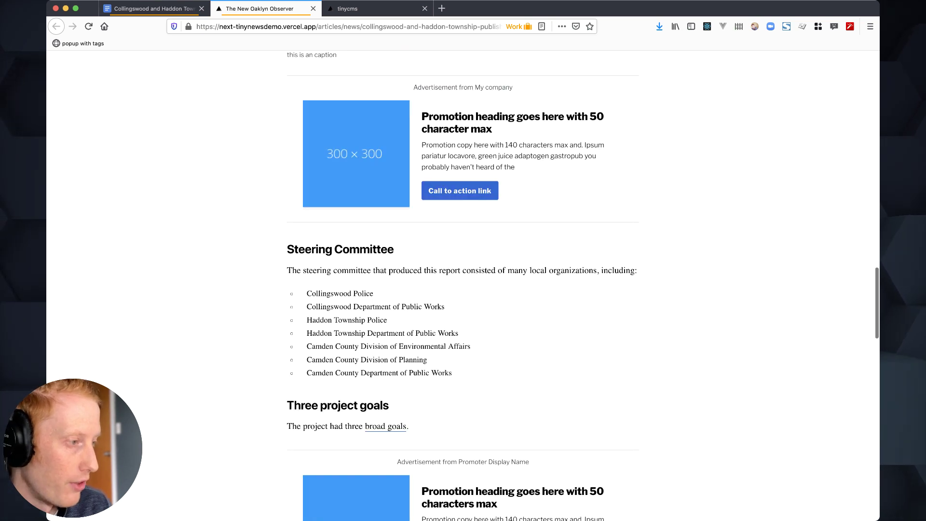
pyautogui.scroll(-5, 386, 427)
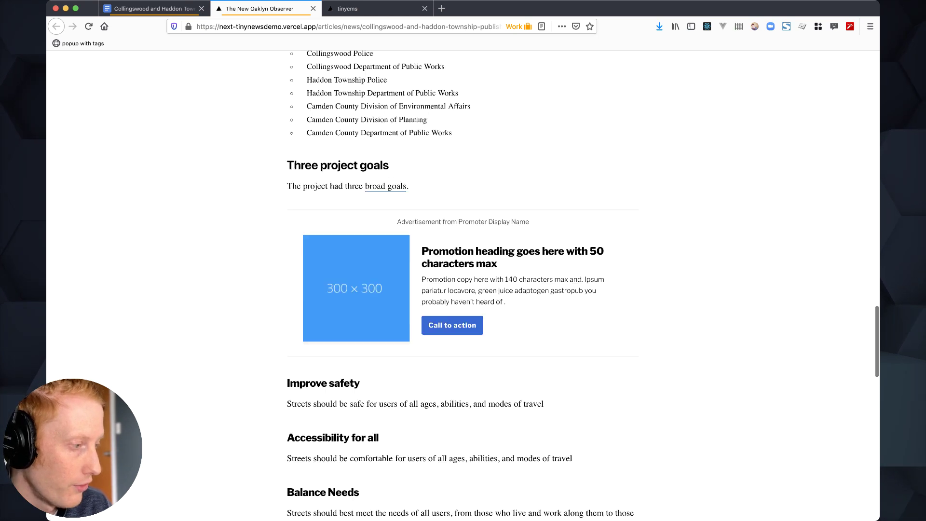
pyautogui.scroll(-4, 463, 290)
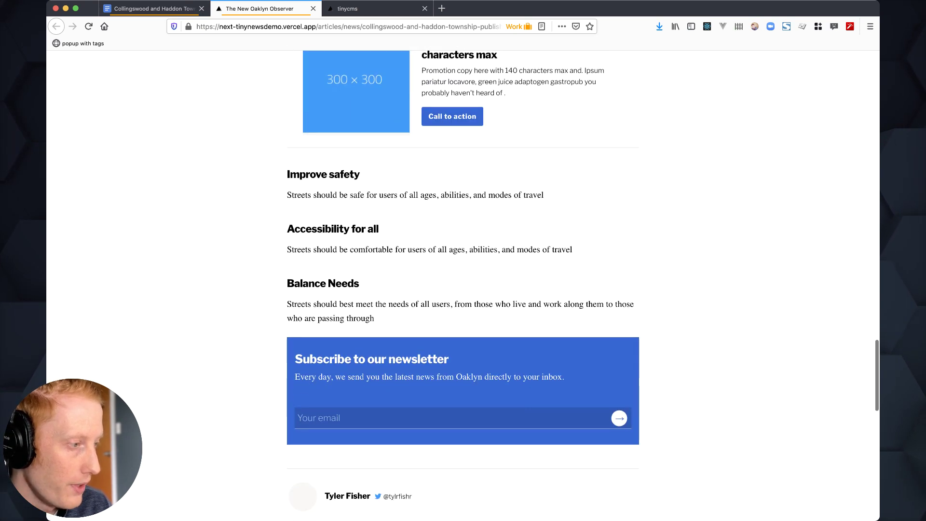
pyautogui.scroll(-1, 464, 290)
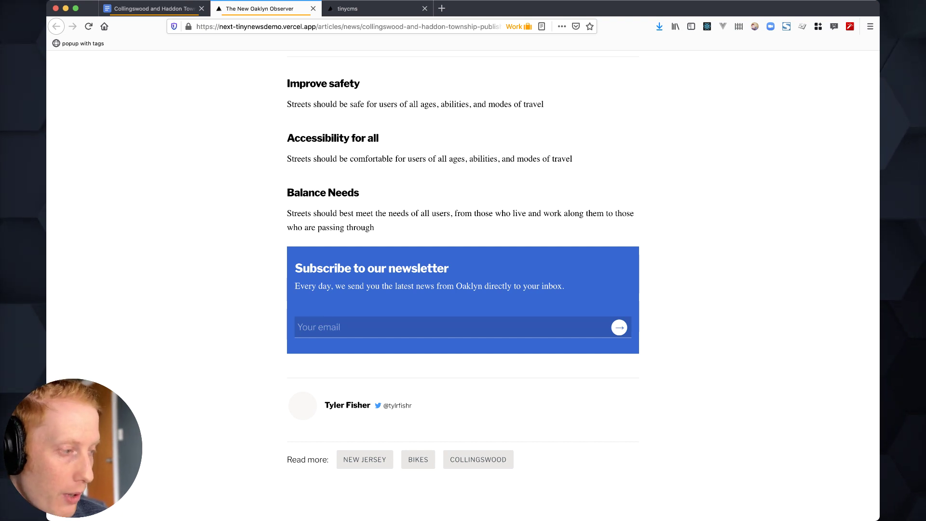
# Step: Scroll through the live bike-plan article page to review its title, summary and content
pyautogui.scroll(-2, 463, 285)
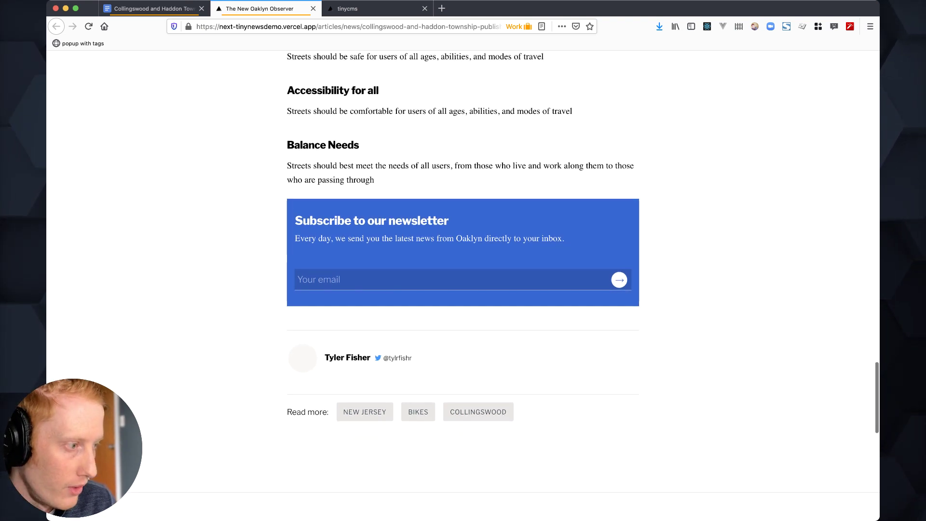
pyautogui.scroll(-10, 463, 284)
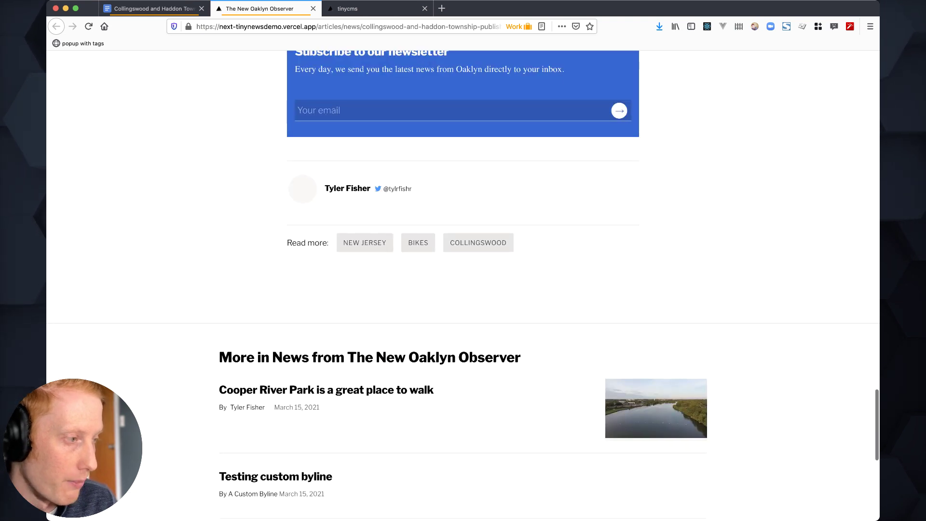
pyautogui.scroll(-4, 463, 284)
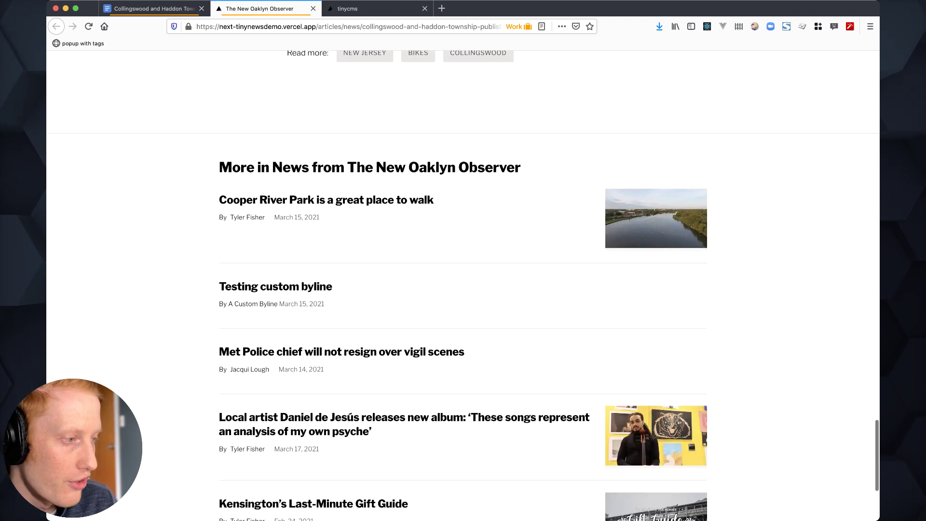
pyautogui.scroll(-3, 463, 285)
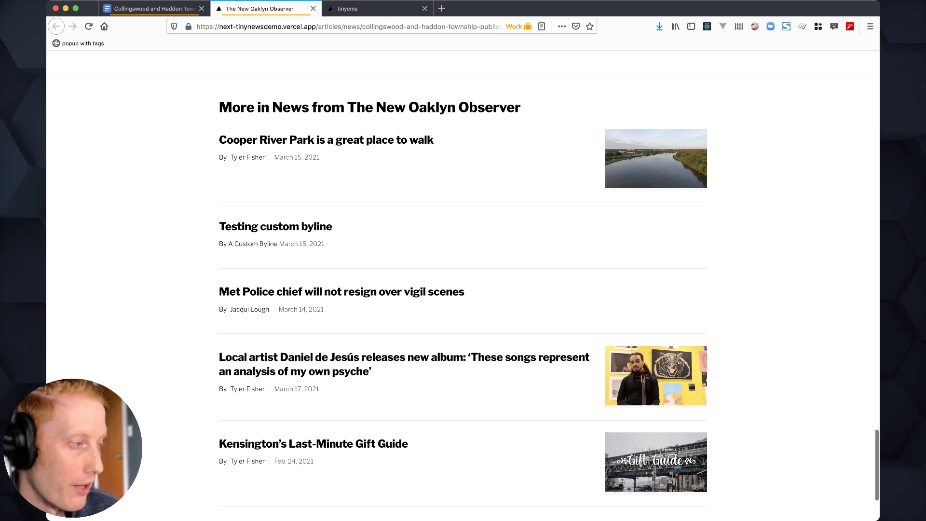
pyautogui.scroll(8, 463, 284)
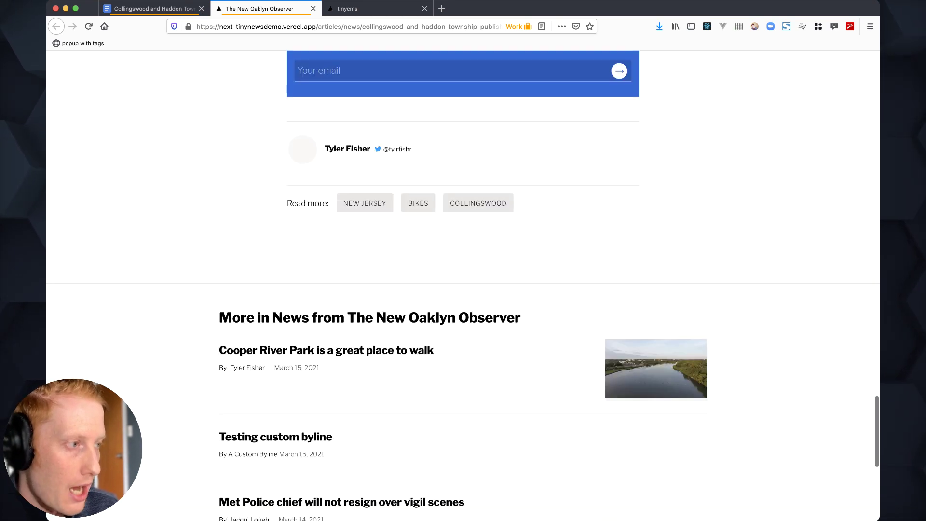
pyautogui.scroll(3, 464, 284)
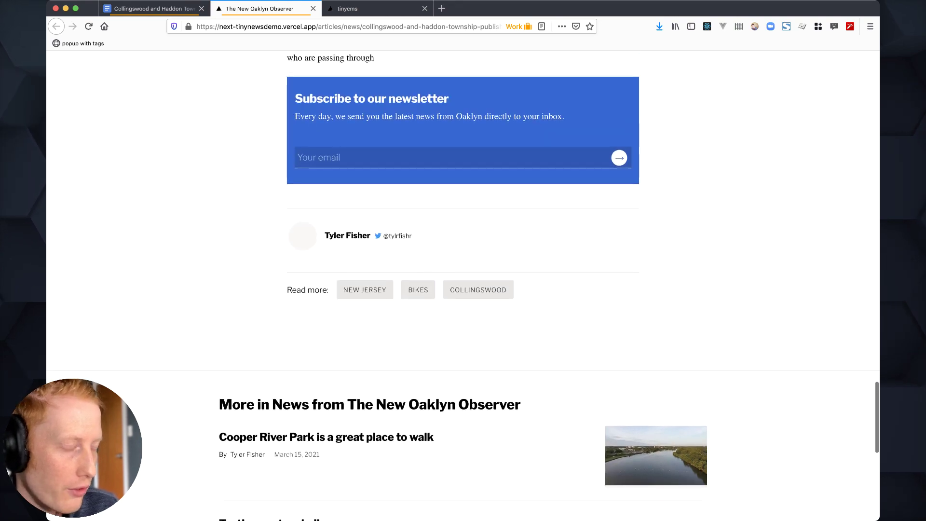
pyautogui.scroll(20, 463, 285)
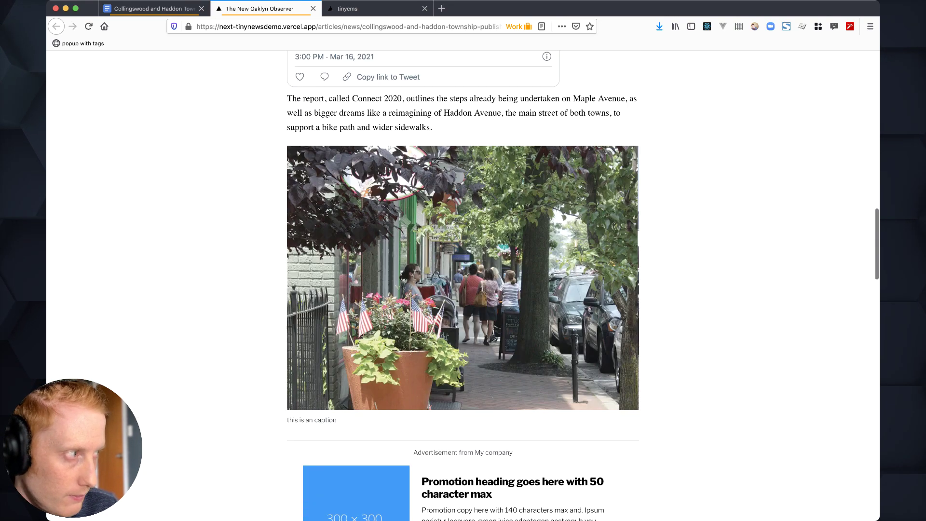
pyautogui.scroll(15, 463, 284)
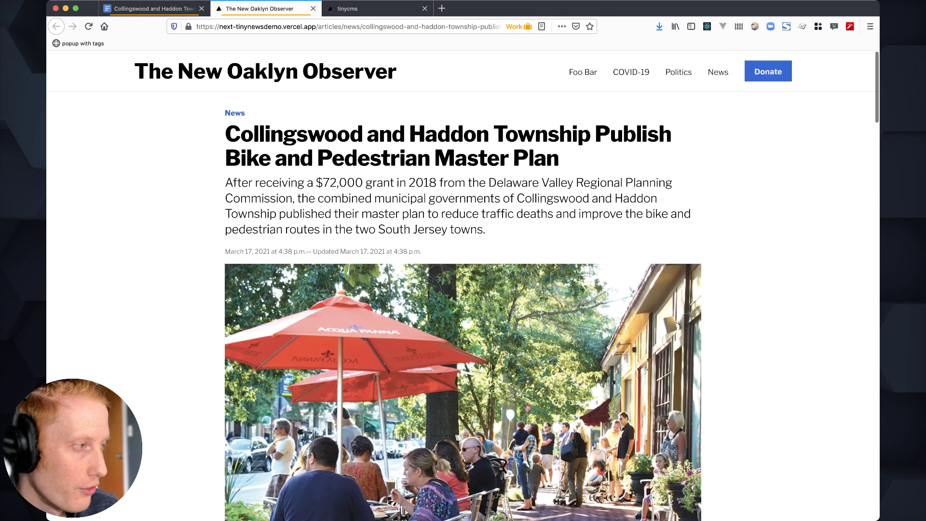
pyautogui.scroll(-1, 463, 285)
pyautogui.scroll(1, 463, 284)
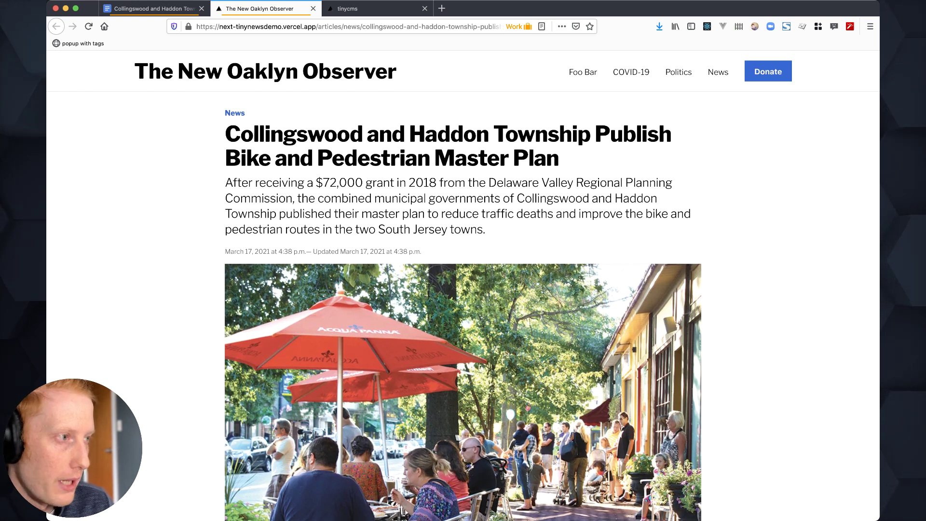
# Step: Go back to the Observer homepage and reload it so the bike-plan story appears
pyautogui.click(266, 72)
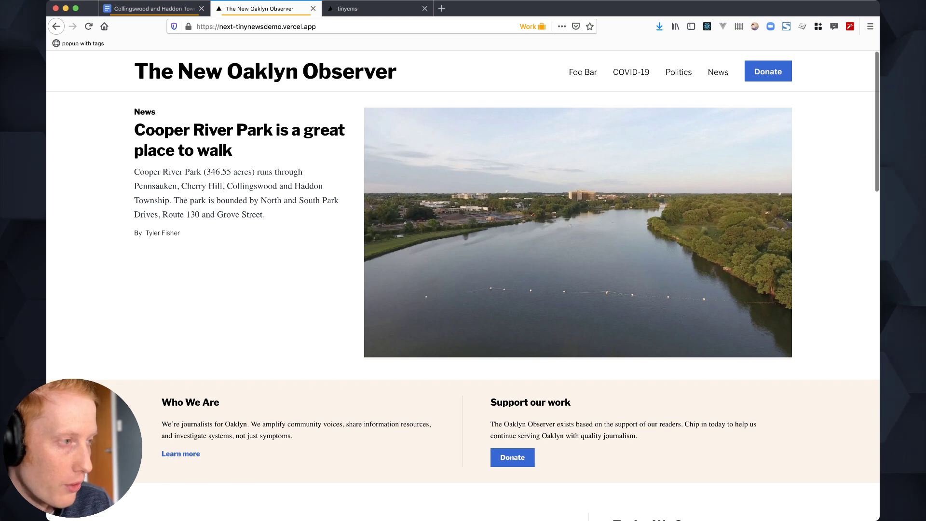
pyautogui.scroll(-3, 483, 217)
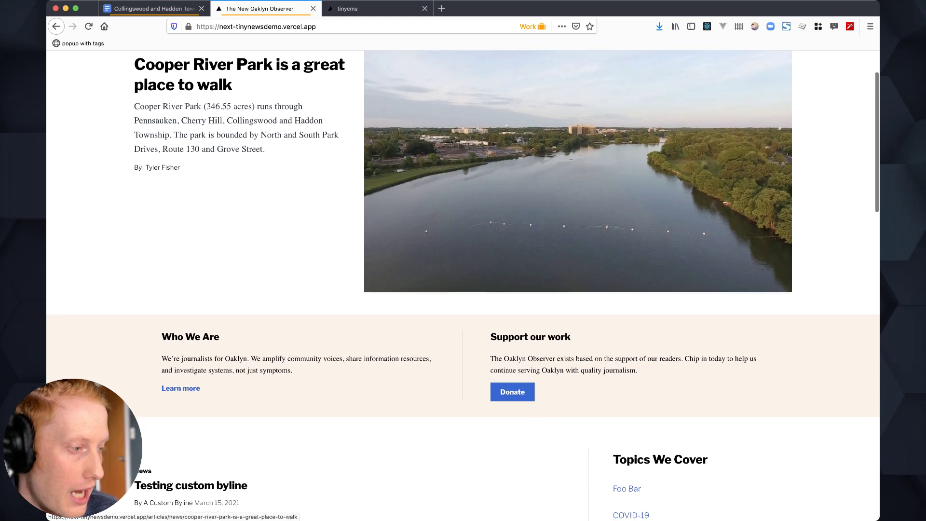
pyautogui.scroll(-4, 463, 283)
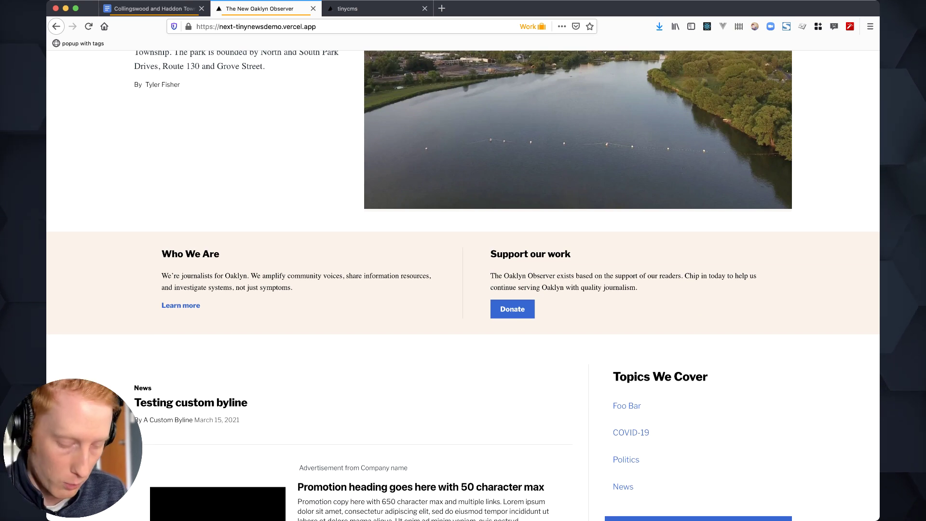
pyautogui.press('super+r')
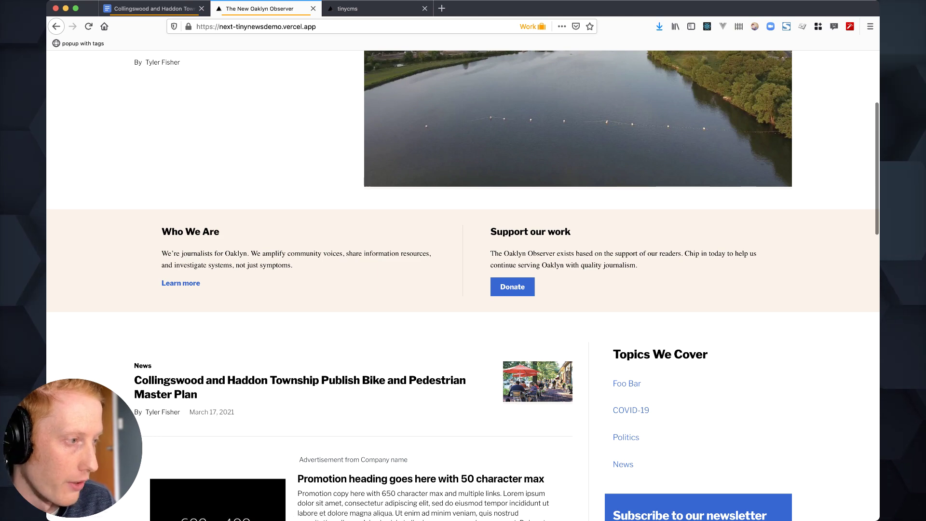
pyautogui.scroll(4, 463, 284)
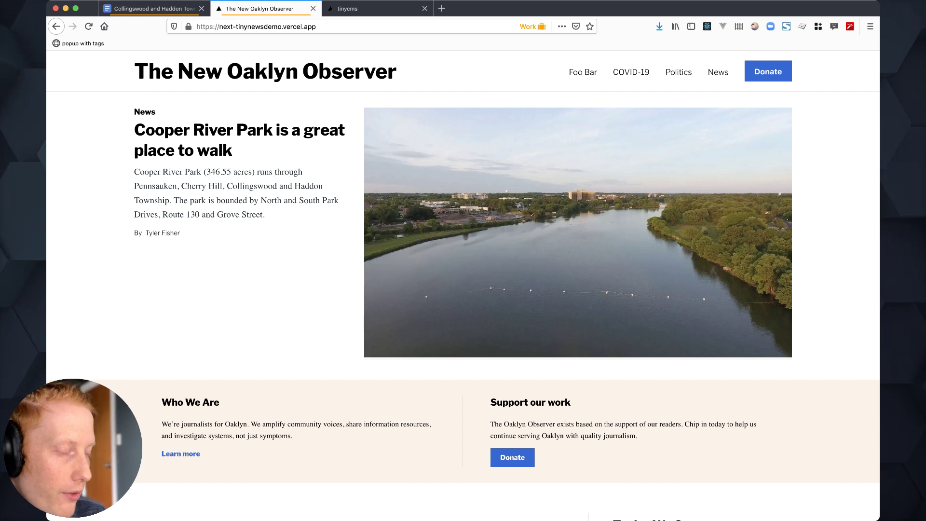
pyautogui.scroll(-1, 463, 285)
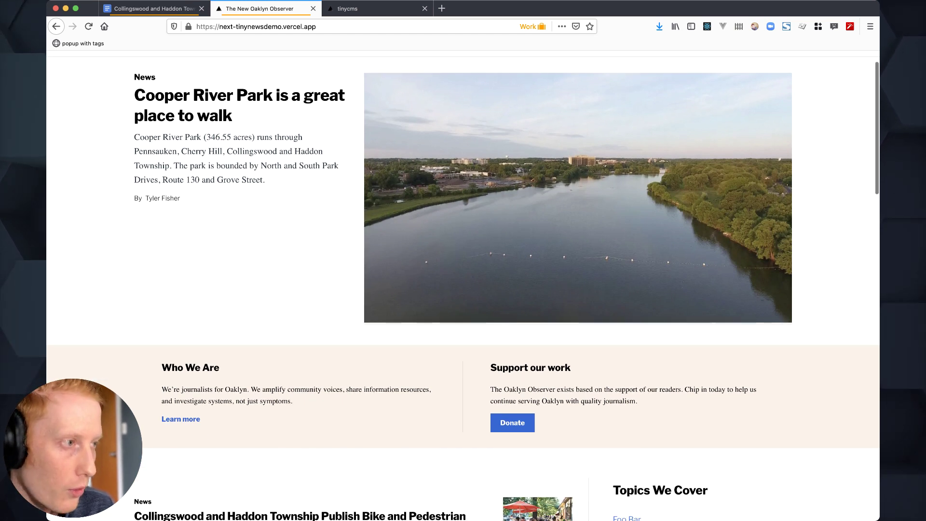
pyautogui.scroll(1, 463, 285)
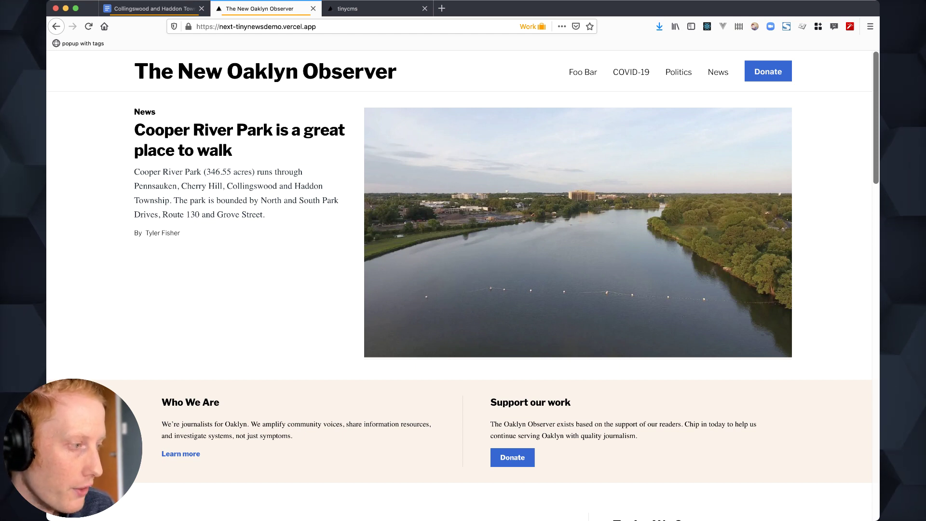
# Step: Look over the homepage listing, then switch over to the TinyCMS site config
pyautogui.moveTo(490, 402); pyautogui.dragTo(637, 436)
pyautogui.click(638, 436)
pyautogui.scroll(-4, 637, 436)
pyautogui.scroll(-2, 637, 437)
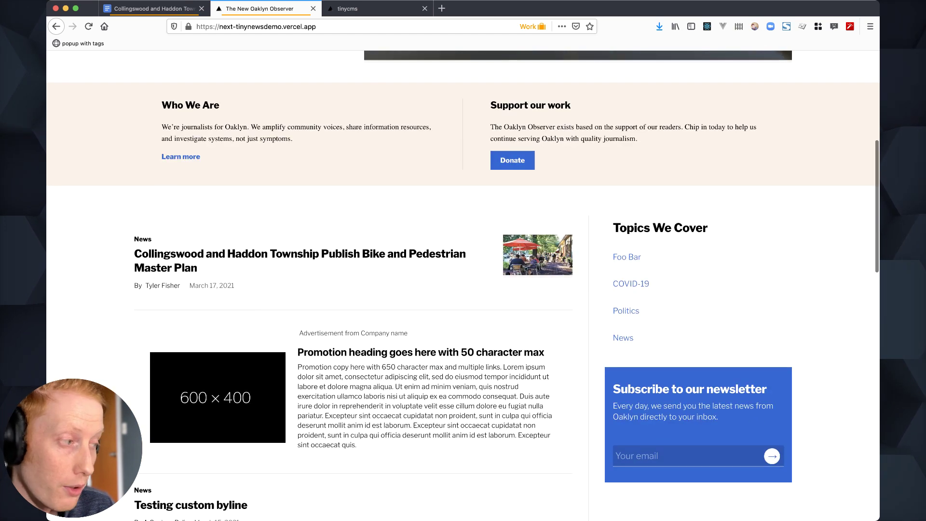
pyautogui.moveTo(613, 388); pyautogui.dragTo(719, 418)
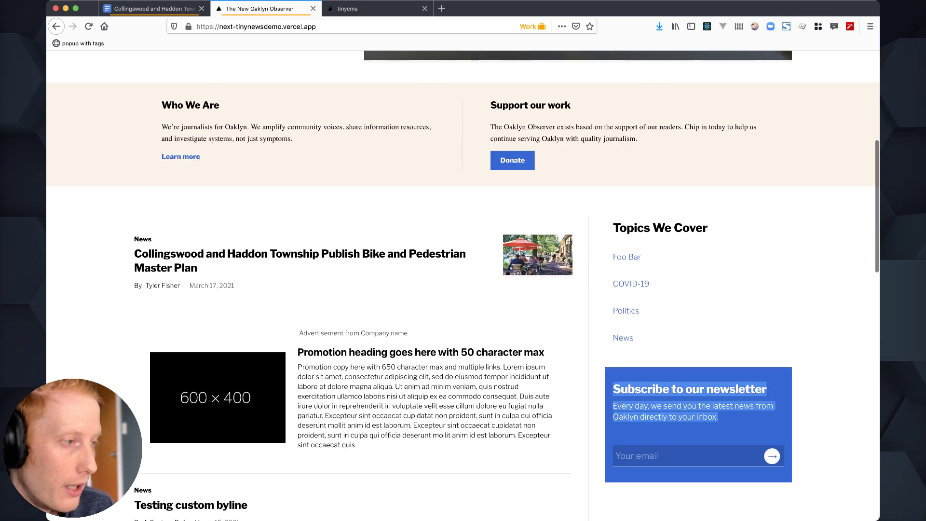
pyautogui.scroll(3, 463, 284)
pyautogui.scroll(4, 463, 284)
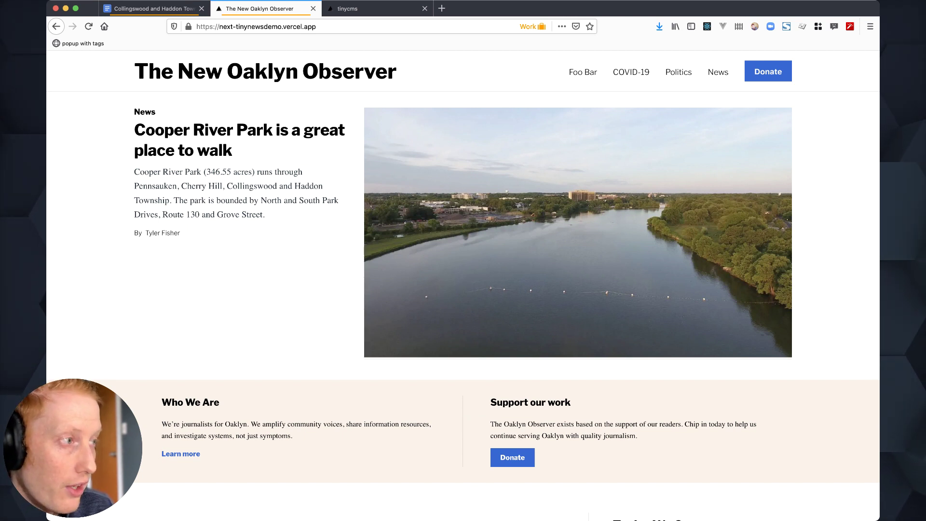
pyautogui.hotkey('ctrl', 'Tab')
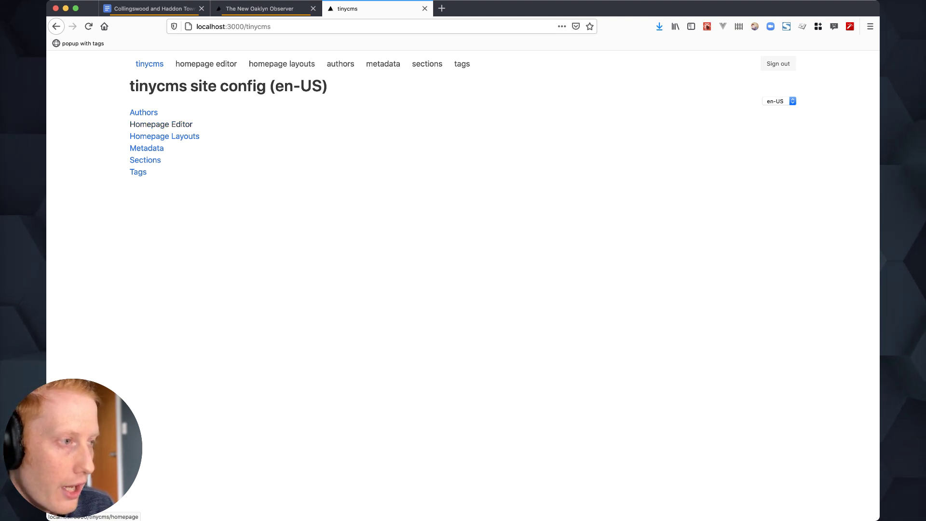
# Step: In the Homepage Editor, make the Collingswood bike plan article the featured article
pyautogui.click(161, 124)
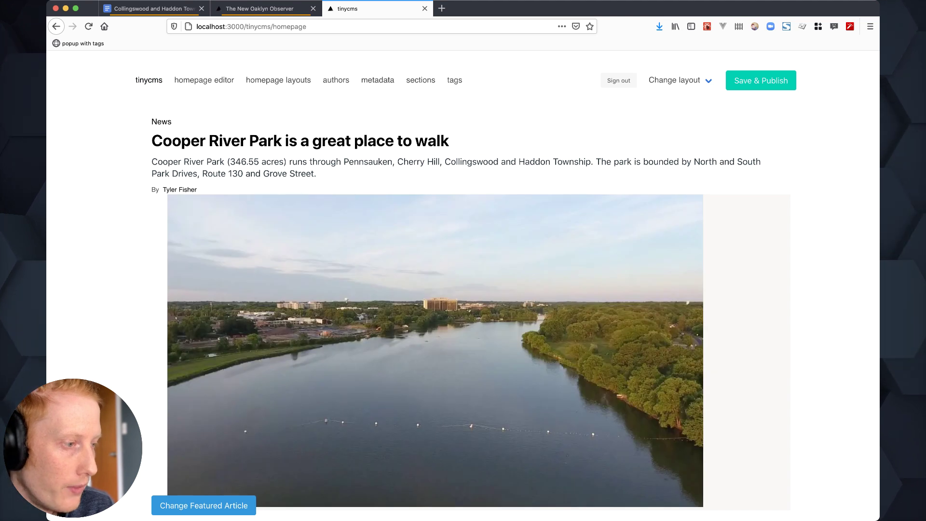
pyautogui.scroll(-3, 463, 290)
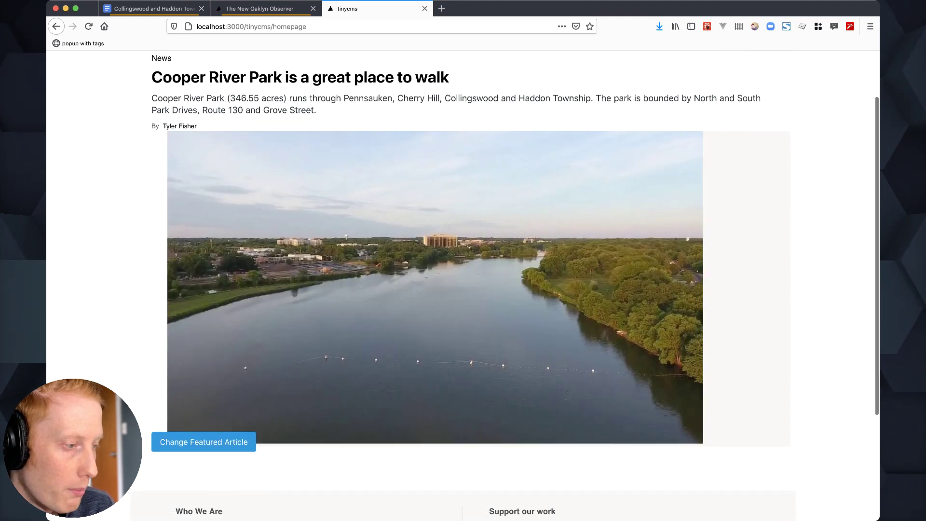
pyautogui.click(203, 439)
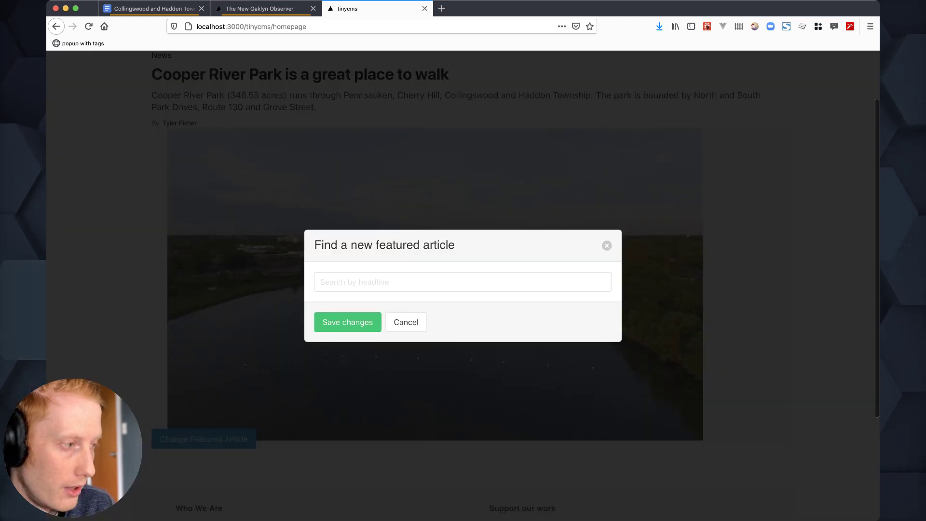
pyautogui.write('c')
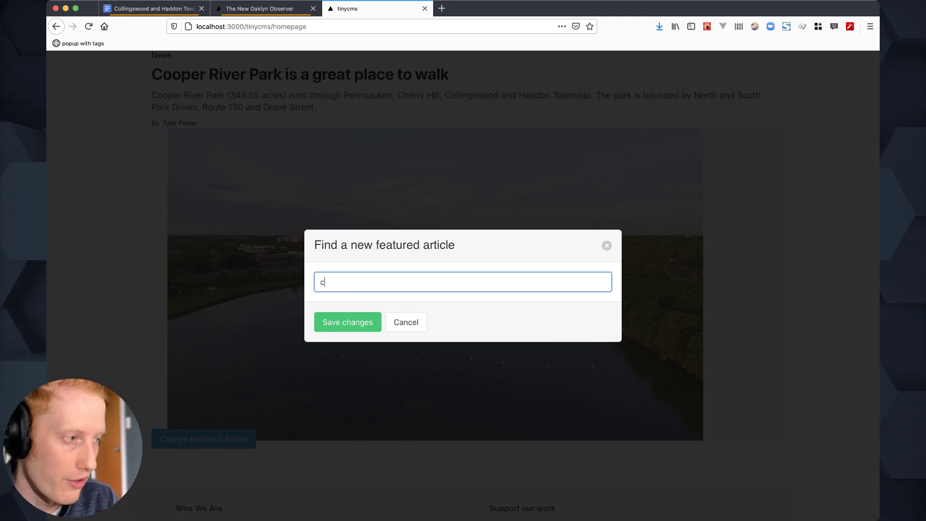
pyautogui.write('ollingswood')
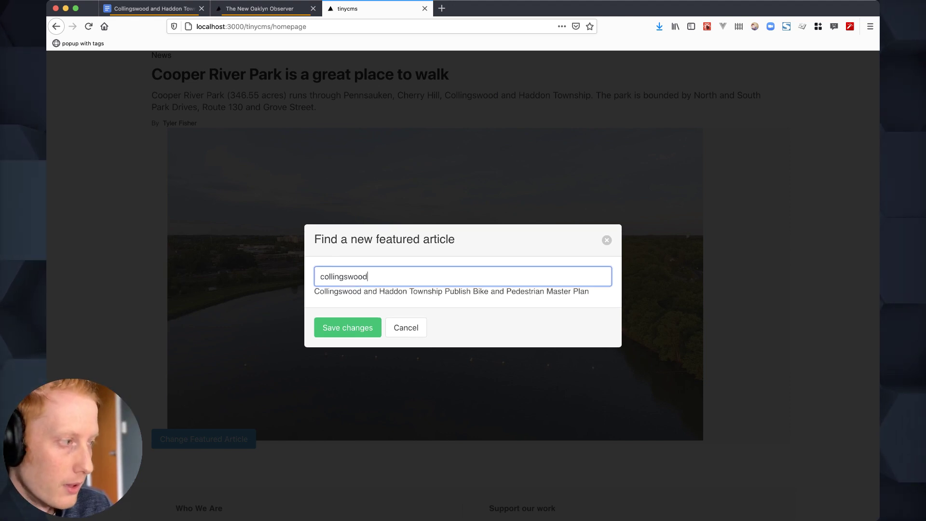
pyautogui.press('Return')
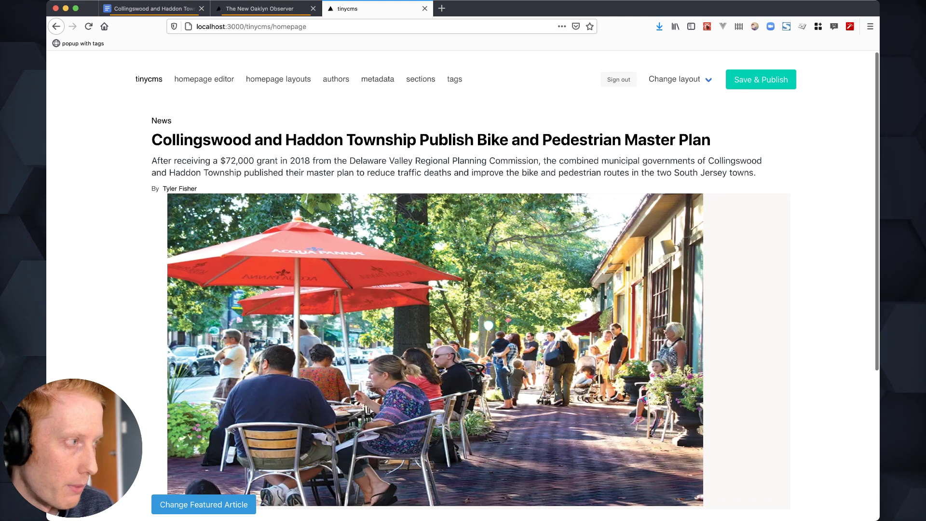
# Step: Save and publish the homepage, then reload the live Observer homepage
pyautogui.click(760, 79)
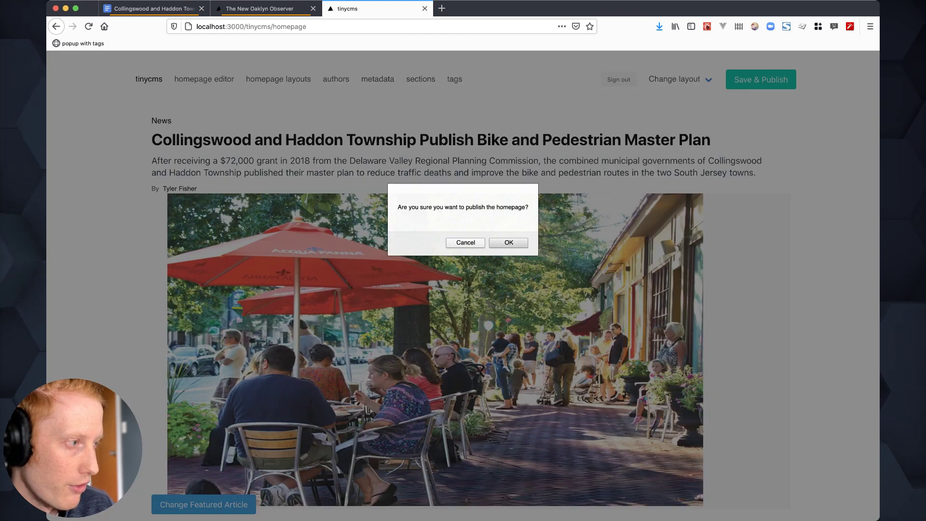
pyautogui.press('Return')
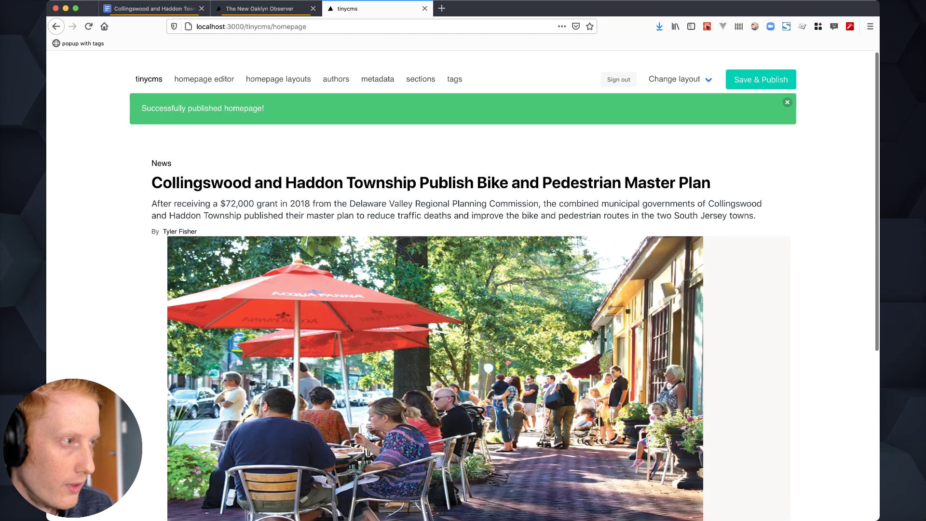
pyautogui.hotkey('ctrl', 'shift', 'Tab')
pyautogui.press('super+r')
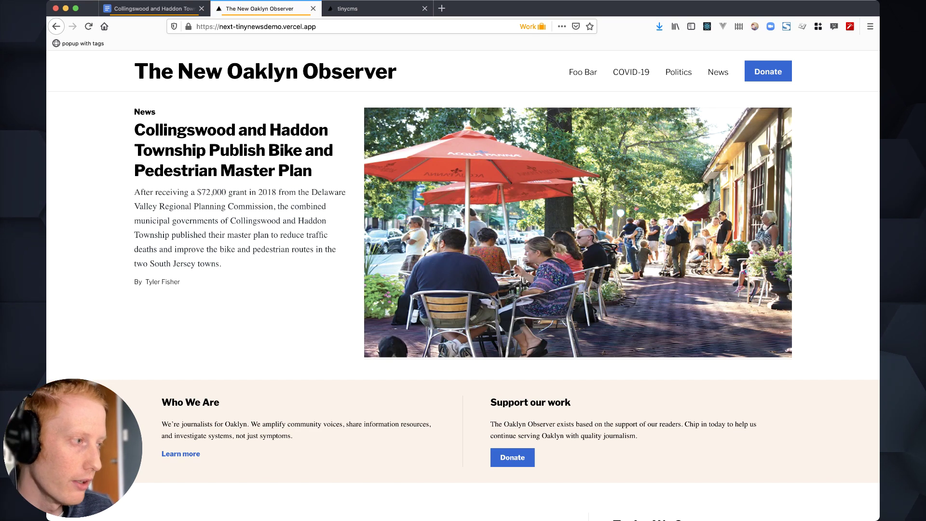
# Step: Confirm the bike-plan story leads the homepage, then return to the TinyCMS homepage editor
pyautogui.scroll(-3, 464, 284)
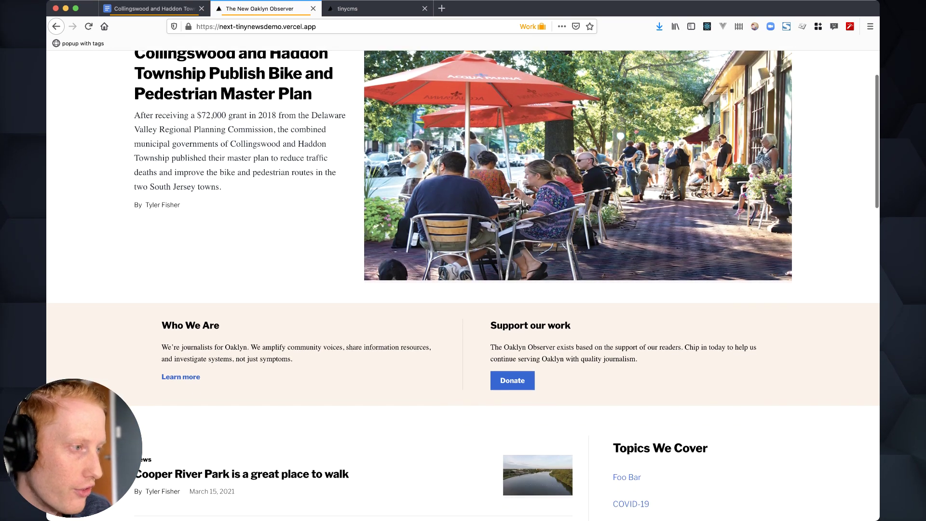
pyautogui.scroll(3, 463, 285)
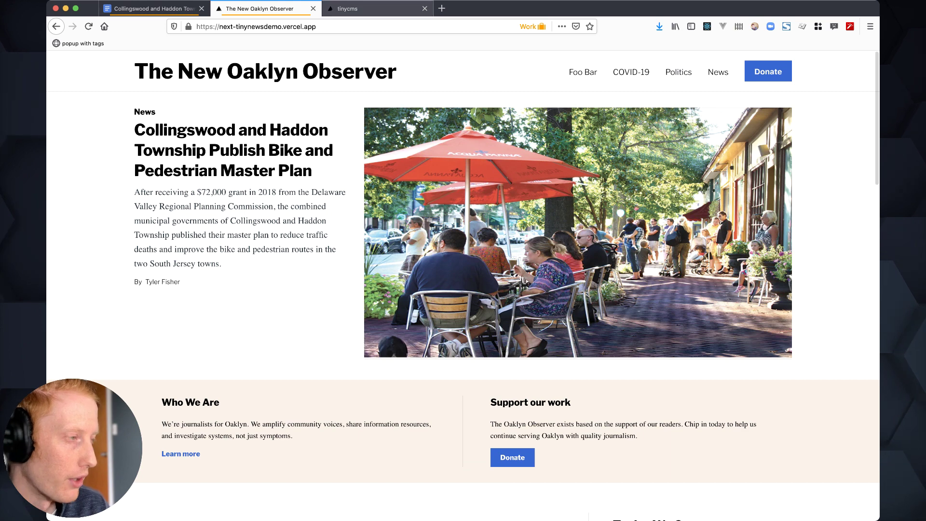
pyautogui.hotkey('ctrl', 'Tab')
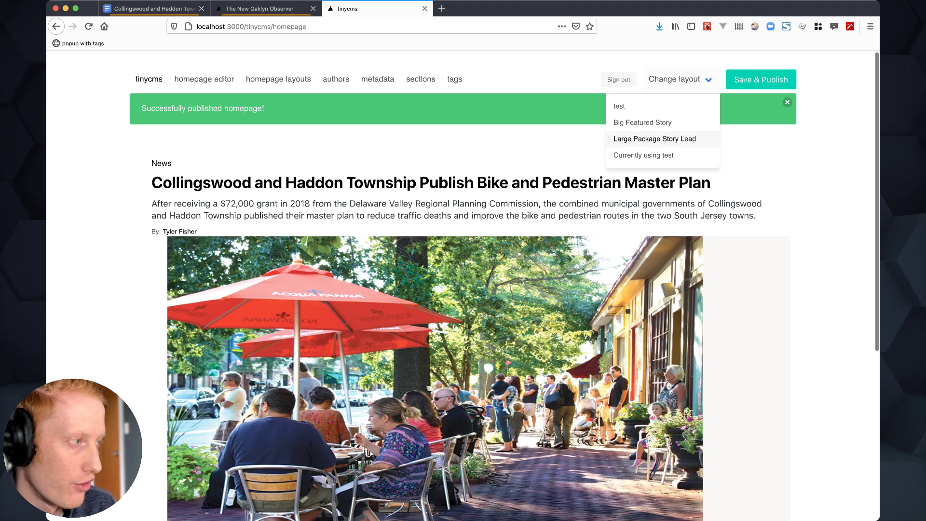
# Step: Publish a Large Package Story Lead layout adding Cooper River Park and Philadelphia schools stories
pyautogui.click(655, 139)
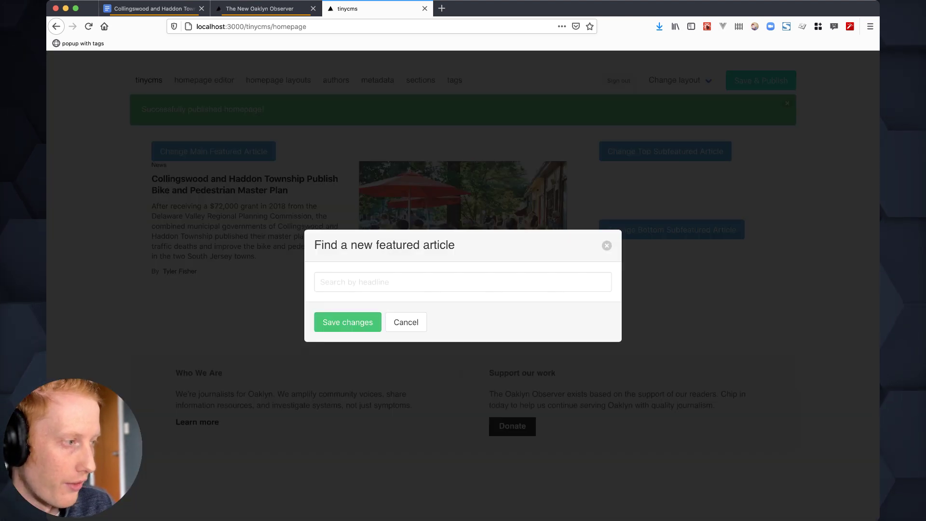
pyautogui.write('per river')
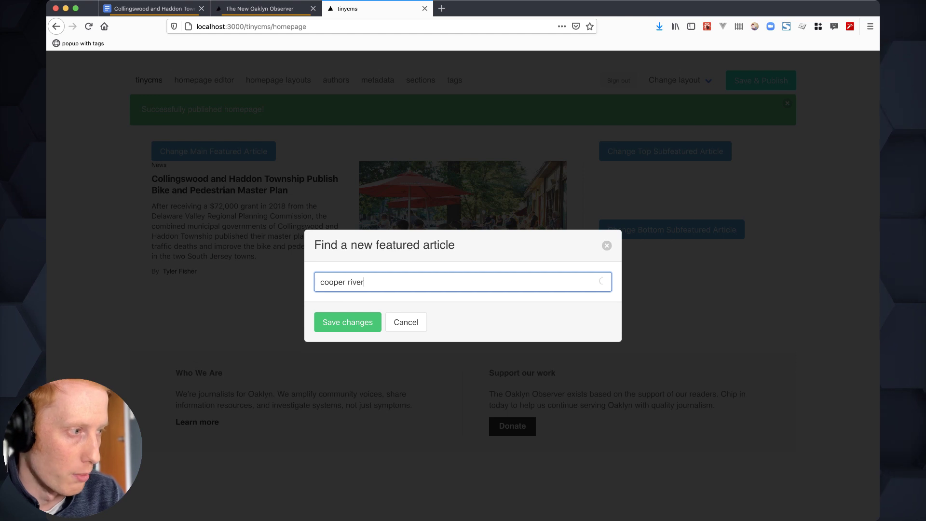
pyautogui.press('Return')
pyautogui.click(672, 270)
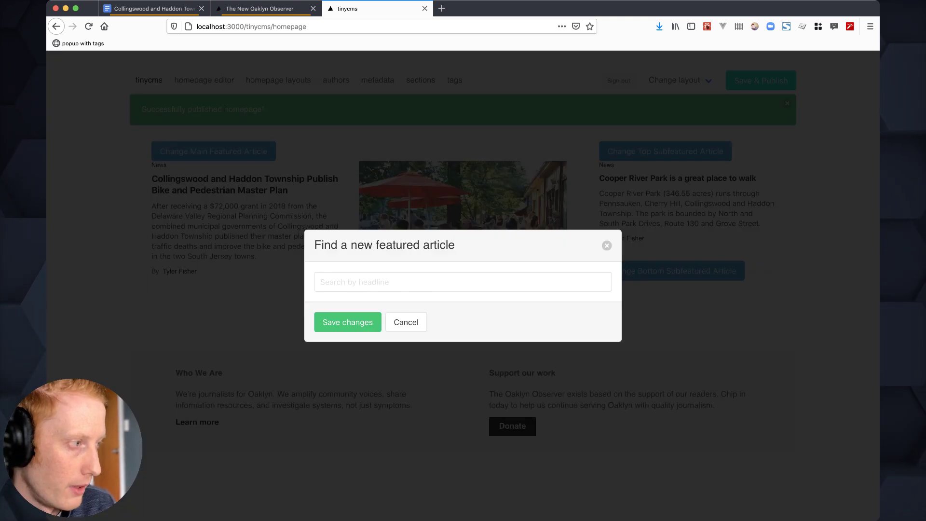
pyautogui.write('philadelphia')
pyautogui.press('Return')
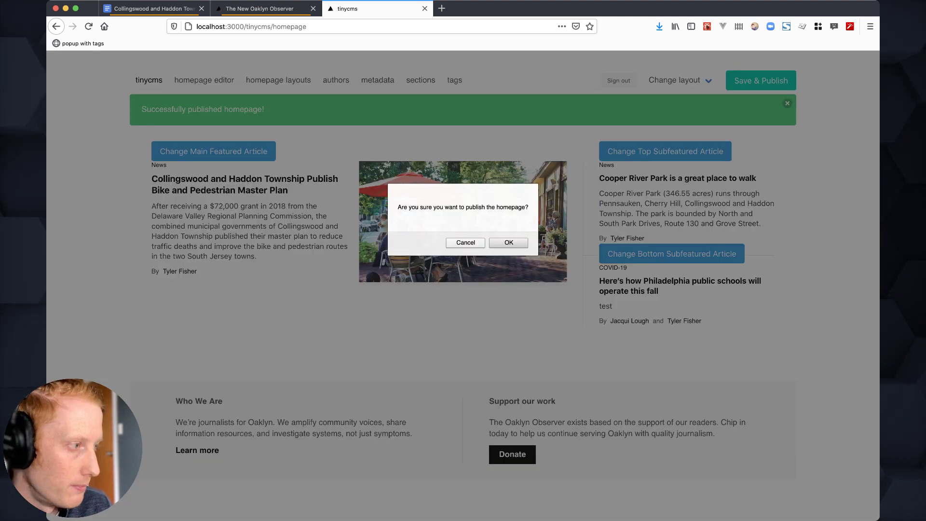
pyautogui.press('Return')
pyautogui.hotkey('ctrl', 'shift', 'Tab')
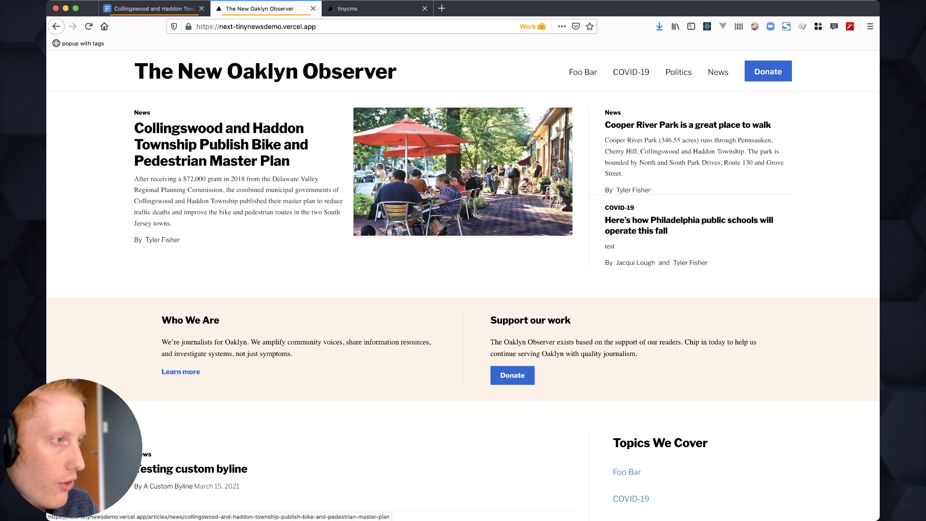
# Step: Scroll through the live three-story homepage layout, then go back to TinyCMS
pyautogui.scroll(-3, 463, 284)
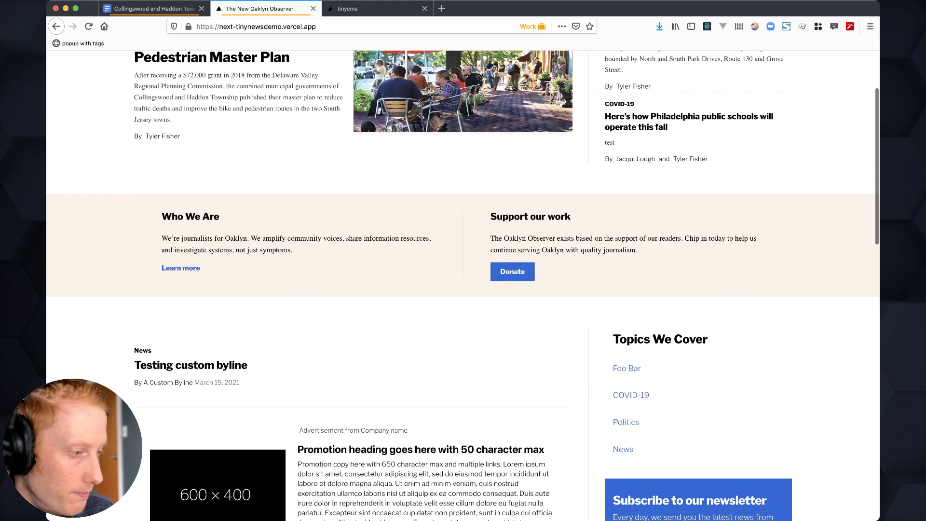
pyautogui.scroll(-1, 464, 284)
pyautogui.scroll(-2, 464, 285)
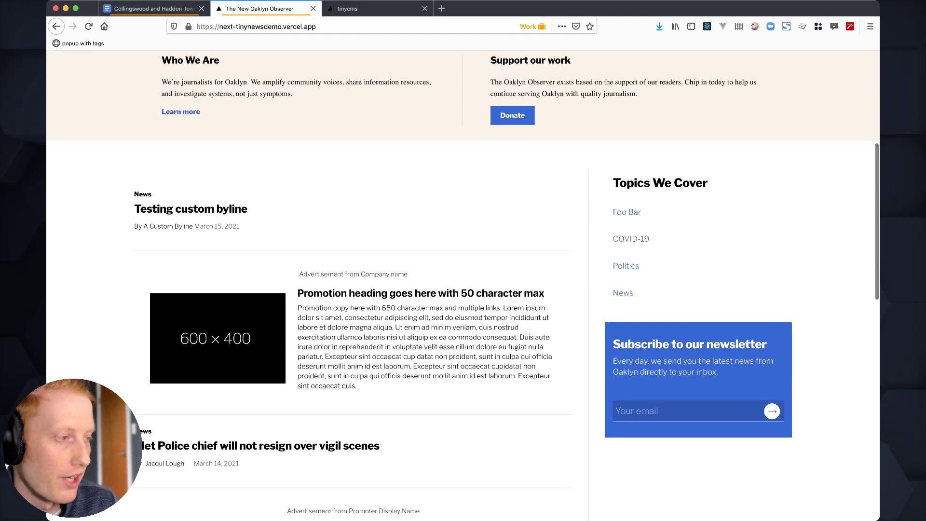
pyautogui.scroll(2, 463, 284)
pyautogui.scroll(2, 463, 285)
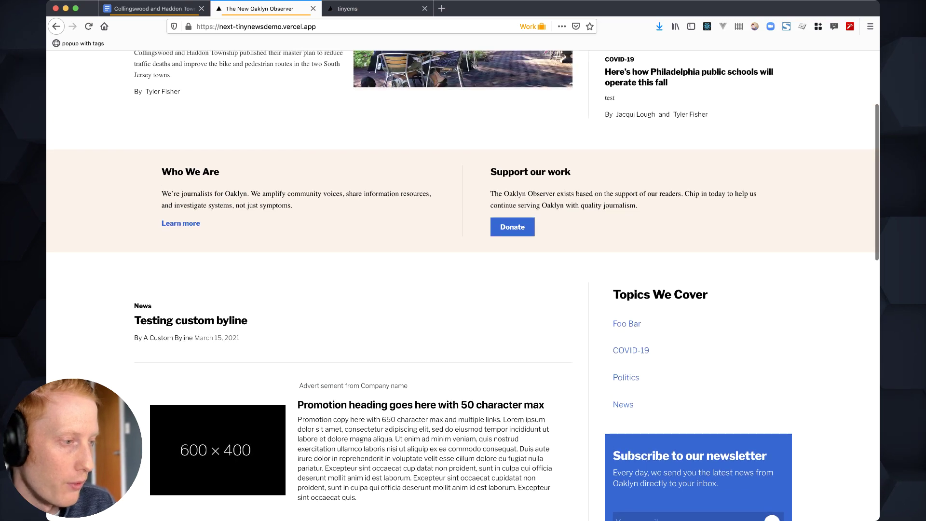
pyautogui.scroll(-2, 463, 285)
pyautogui.scroll(-2, 463, 284)
pyautogui.scroll(-3, 463, 284)
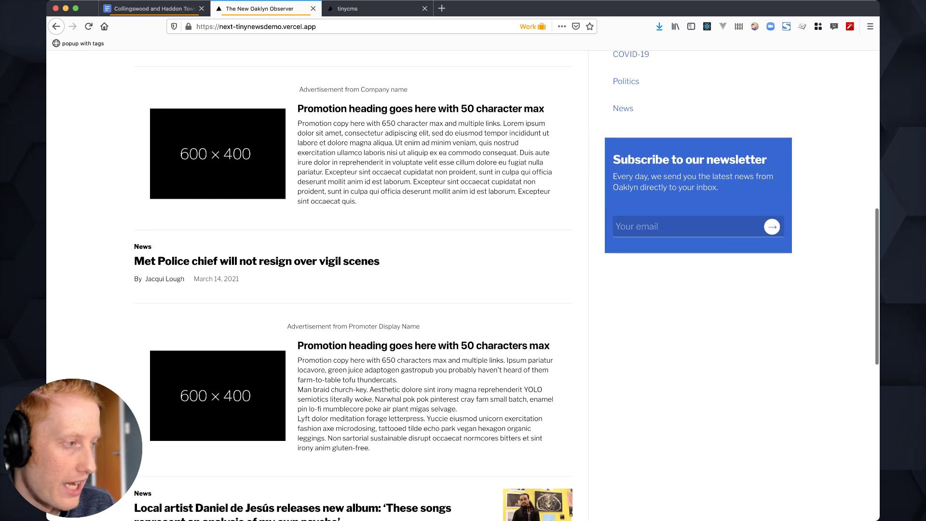
pyautogui.scroll(9, 463, 284)
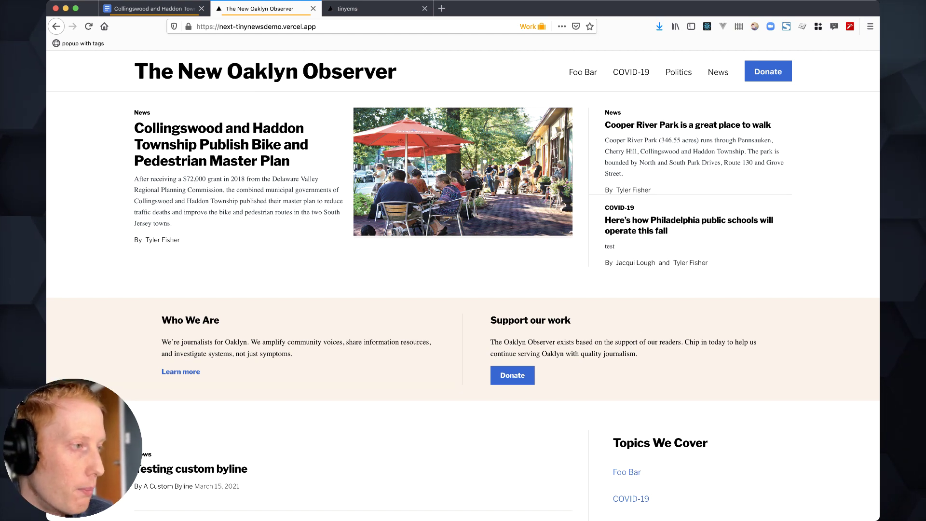
pyautogui.scroll(-2, 463, 284)
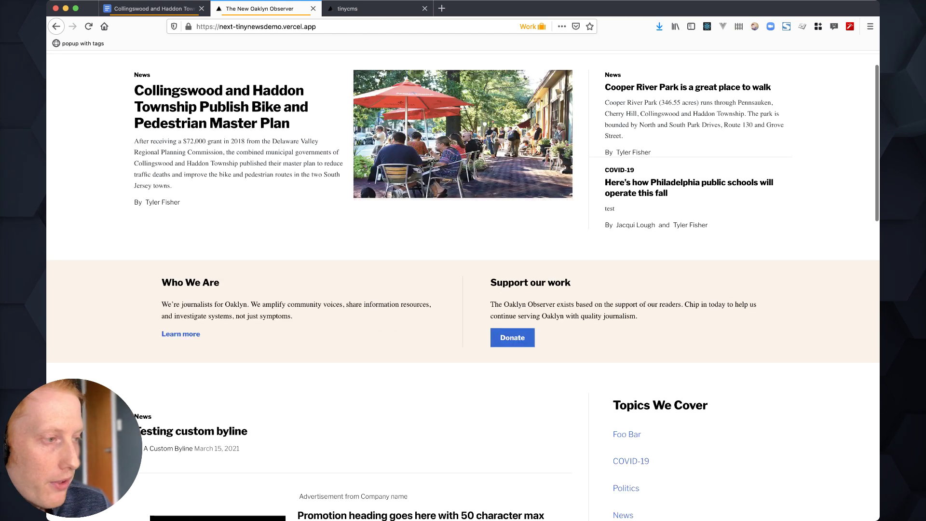
pyautogui.scroll(2, 463, 285)
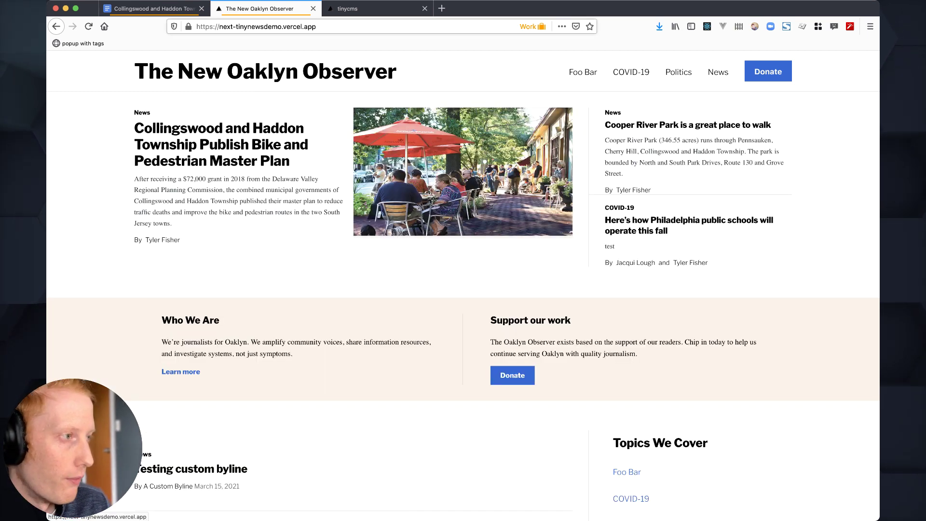
pyautogui.hotkey('ctrl', 'Tab')
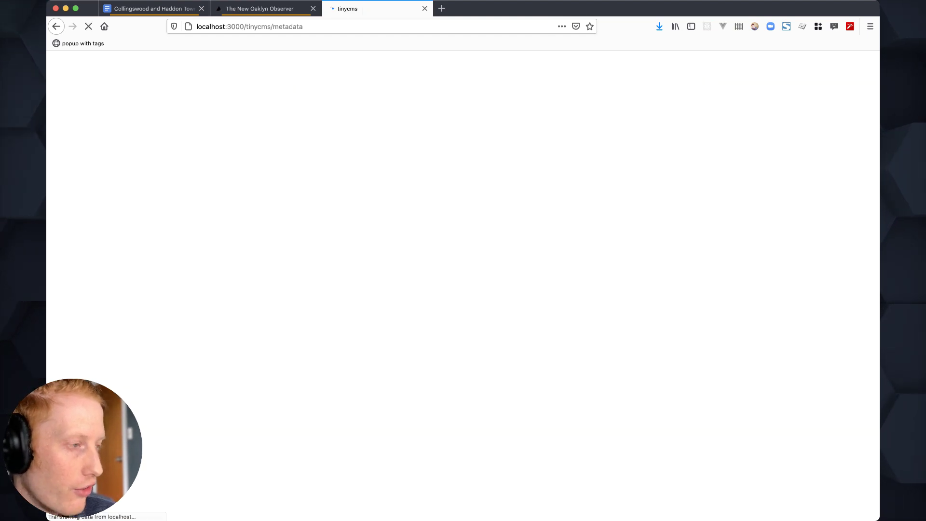
# Step: Preview the colortwo and colorthree colour schemes and styletwo and stylethree typography
pyautogui.scroll(-2, 463, 289)
pyautogui.scroll(-1, 463, 289)
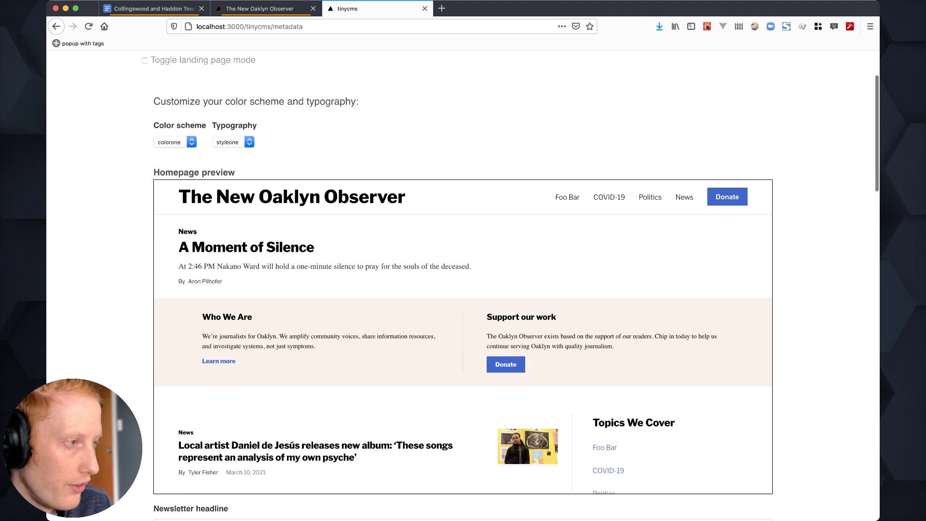
pyautogui.press('Down')
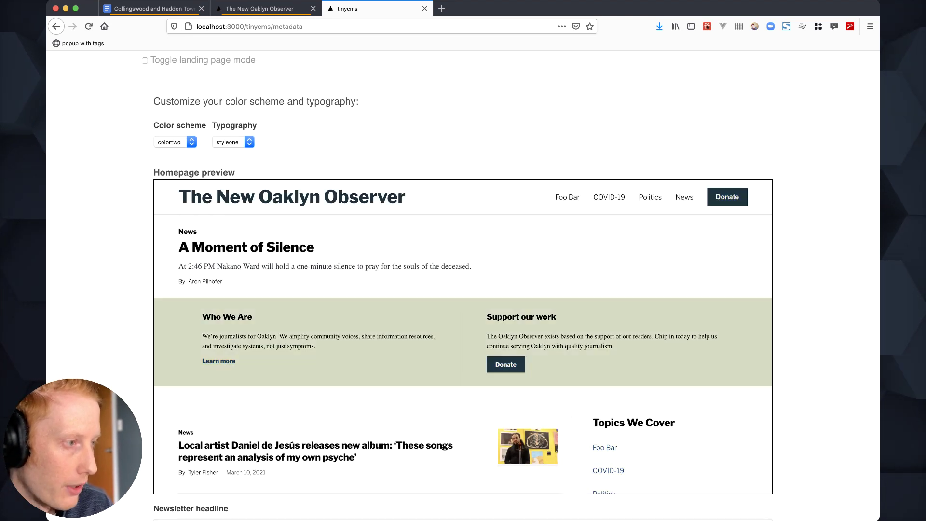
pyautogui.press('Down')
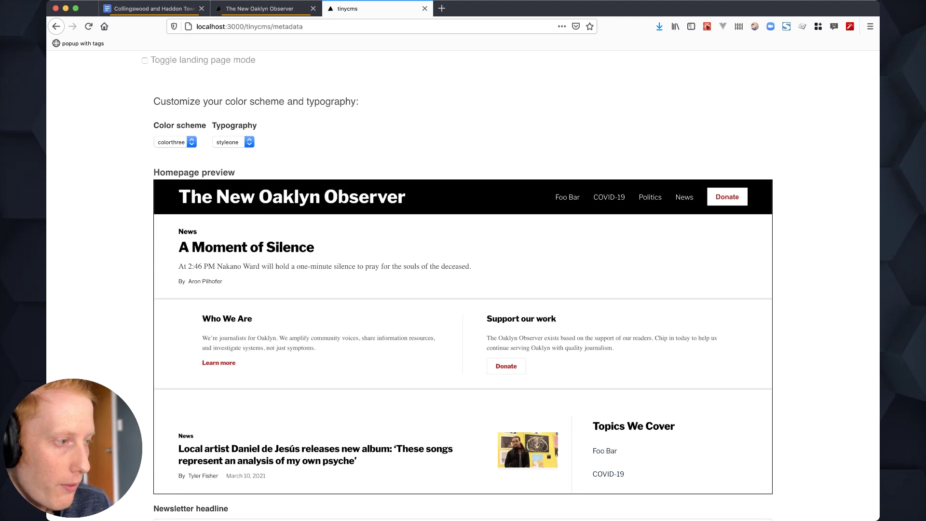
pyautogui.press('Up')
pyautogui.press('Up')
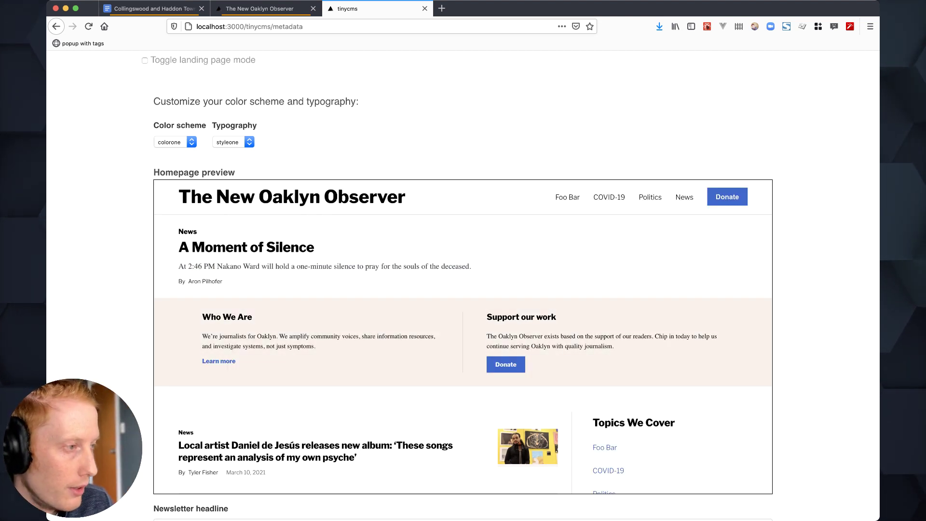
pyautogui.press('Down')
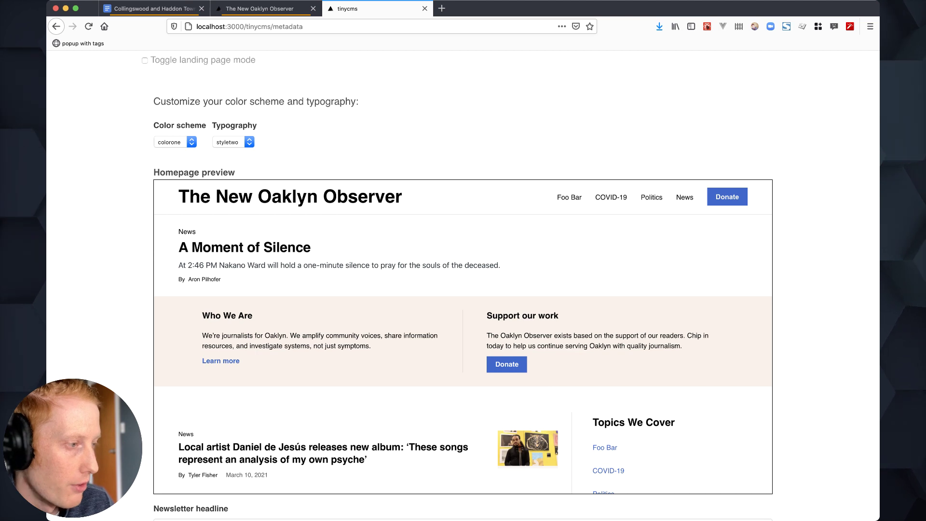
pyautogui.press('Down')
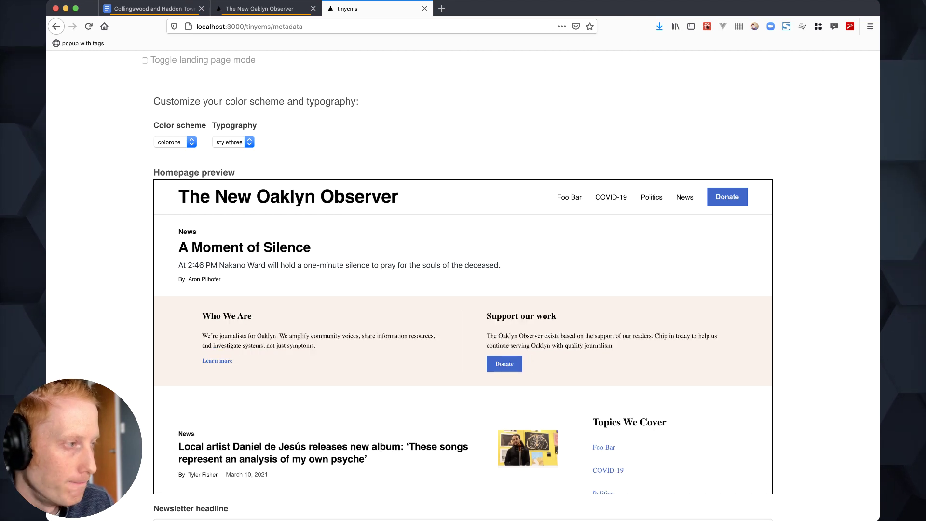
# Step: Replace 'Subscribe' with 'Sign up' in the newsletter headline and submit the metadata
pyautogui.scroll(-6, 252, 226)
pyautogui.click(251, 225)
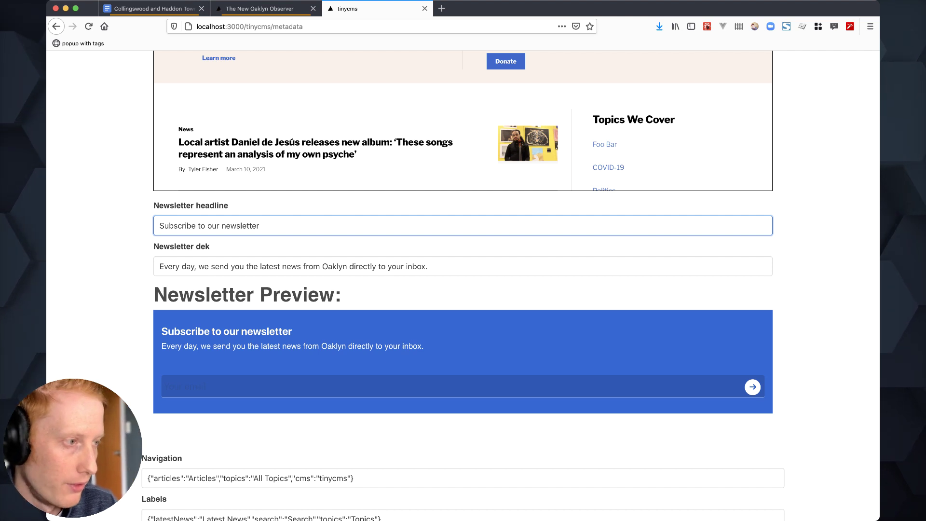
pyautogui.press('Home')
pyautogui.hotkey('alt', 'shift', 'Right')
pyautogui.write('S')
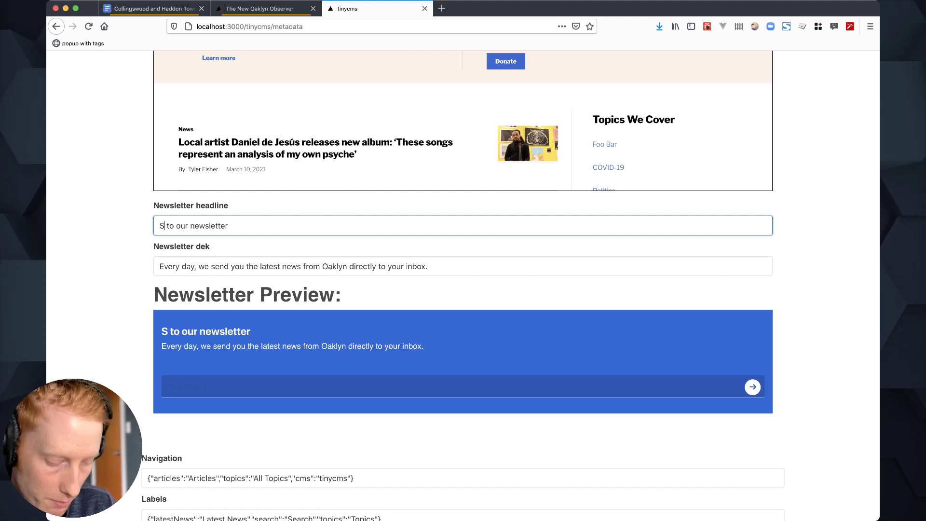
pyautogui.write('ign up')
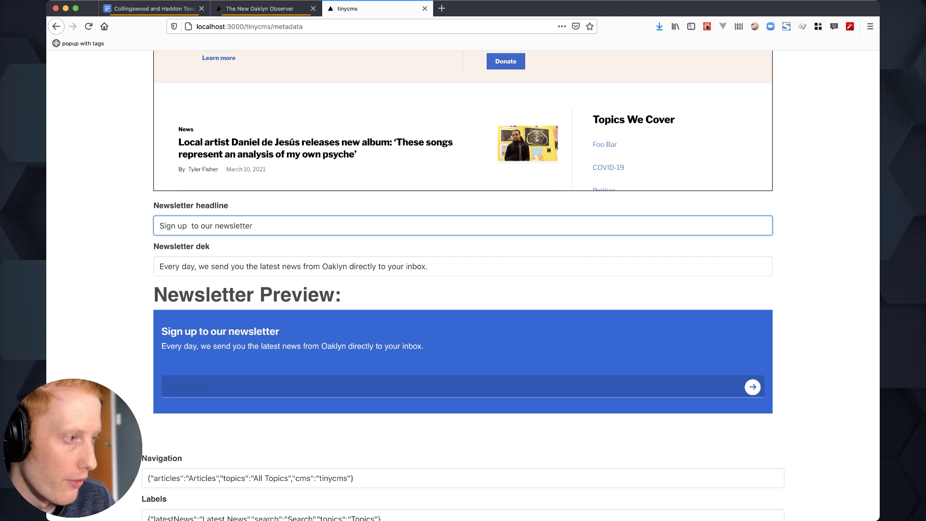
pyautogui.press('BackSpace')
pyautogui.scroll(1, 463, 289)
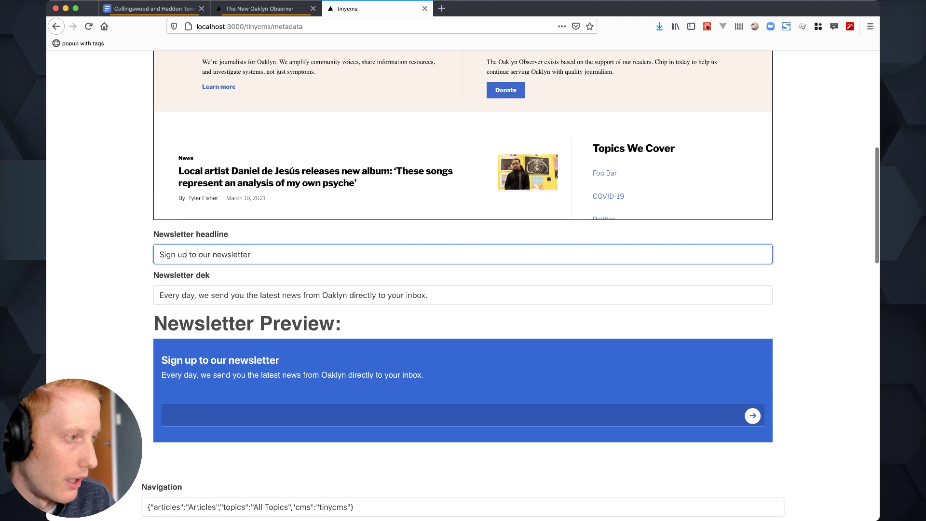
pyautogui.scroll(3, 463, 290)
pyautogui.scroll(-15, 463, 289)
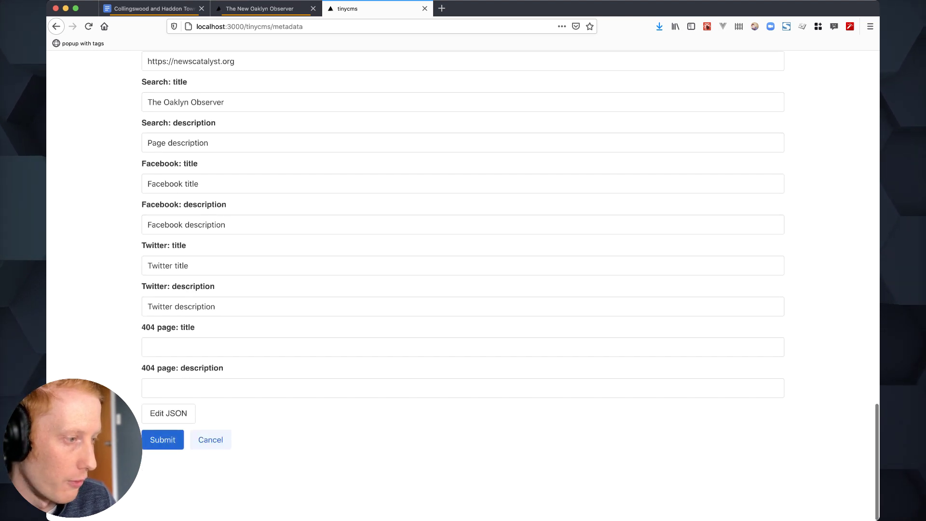
pyautogui.click(163, 439)
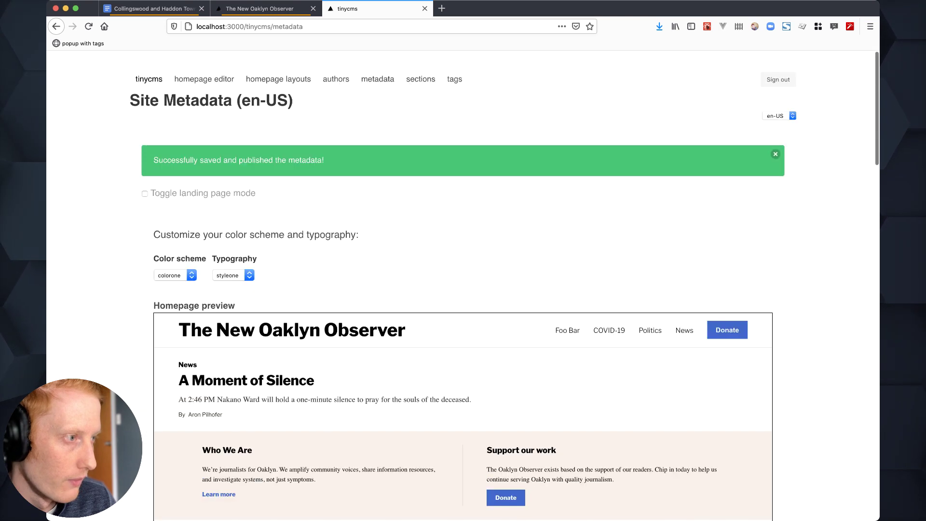
# Step: Reload the live New Oaklyn Observer homepage to check the reworded newsletter box
pyautogui.click(260, 8)
pyautogui.scroll(-5, 463, 289)
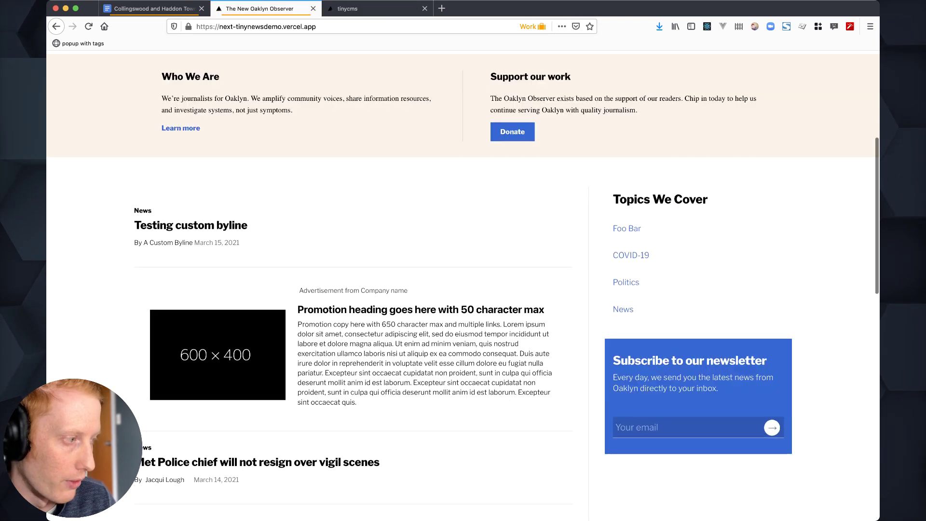
pyautogui.press('super+r')
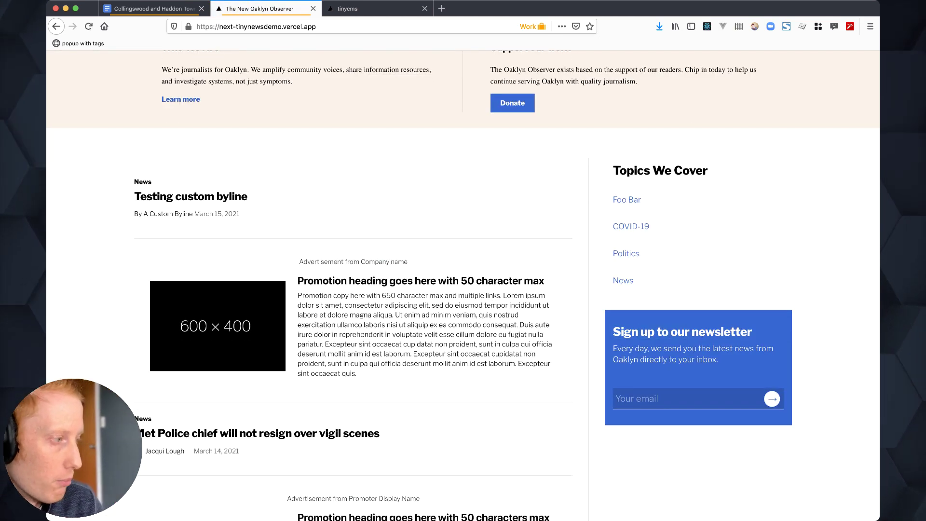
pyautogui.scroll(2, 463, 285)
pyautogui.scroll(4, 463, 284)
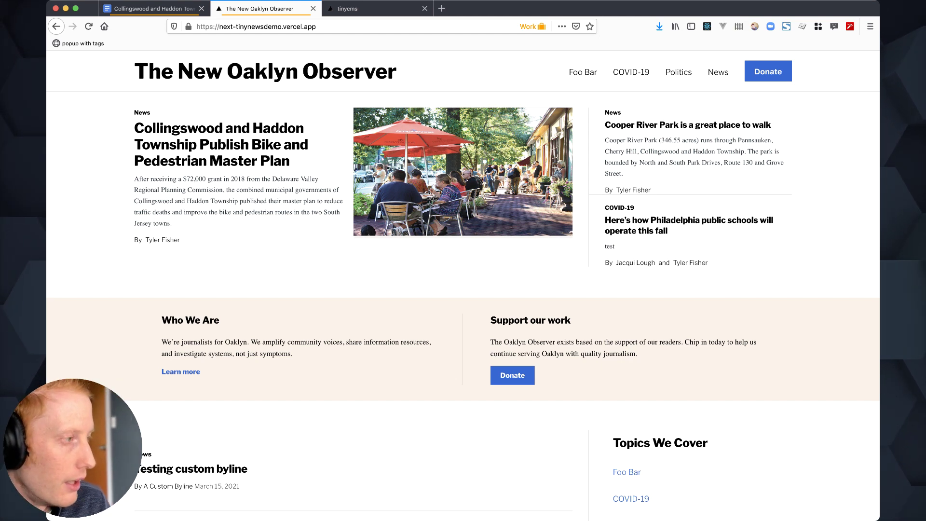
pyautogui.scroll(-3, 464, 280)
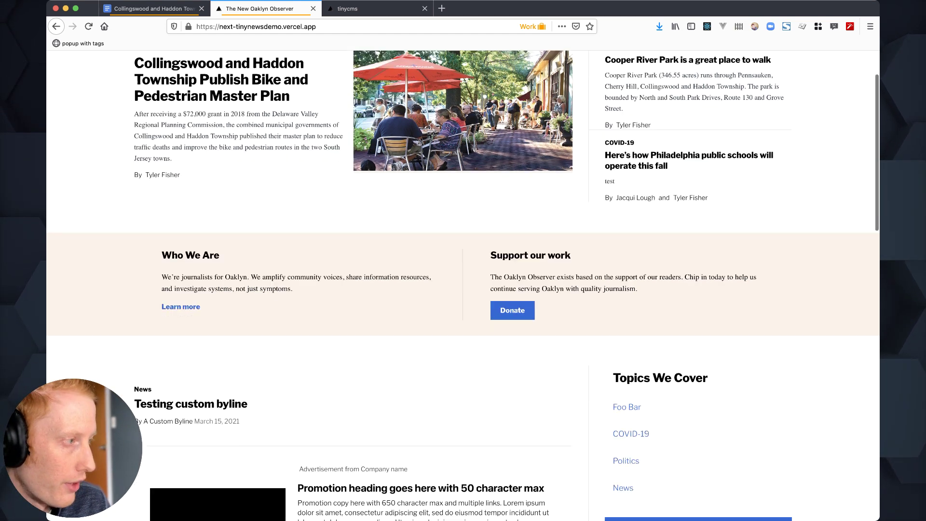
pyautogui.scroll(-3, 463, 280)
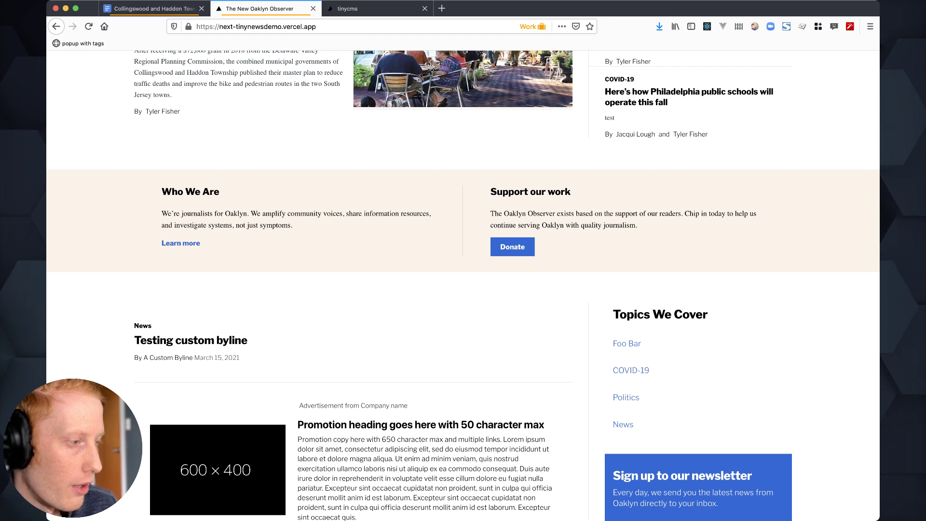
pyautogui.scroll(-5, 463, 280)
pyautogui.scroll(4, 463, 280)
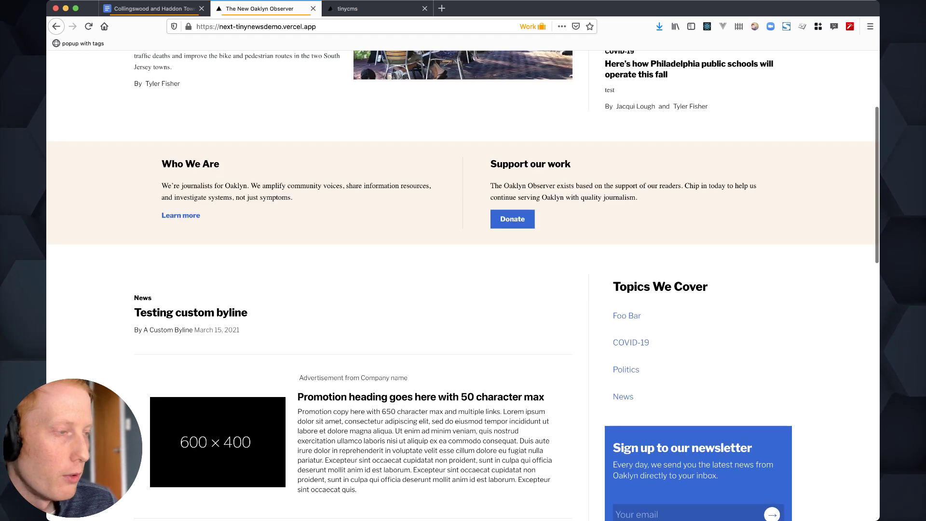
pyautogui.scroll(6, 464, 280)
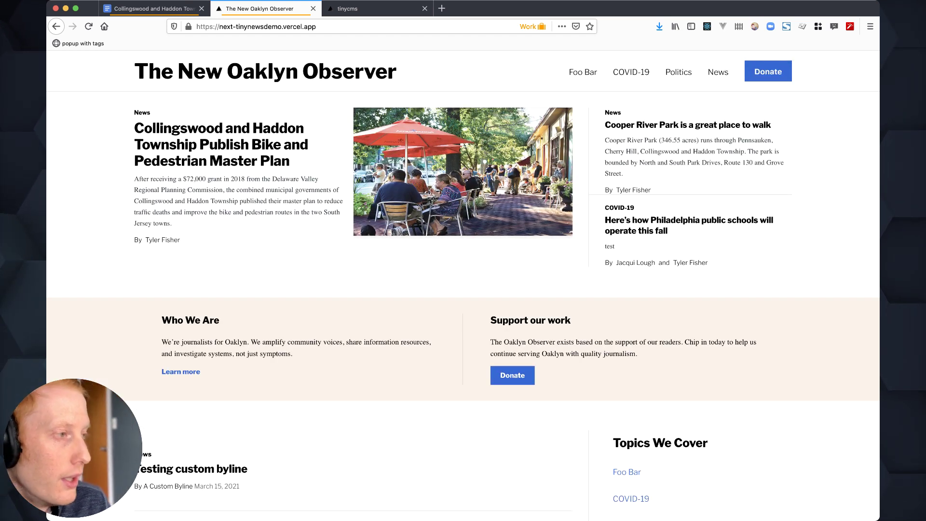
pyautogui.scroll(-6, 463, 281)
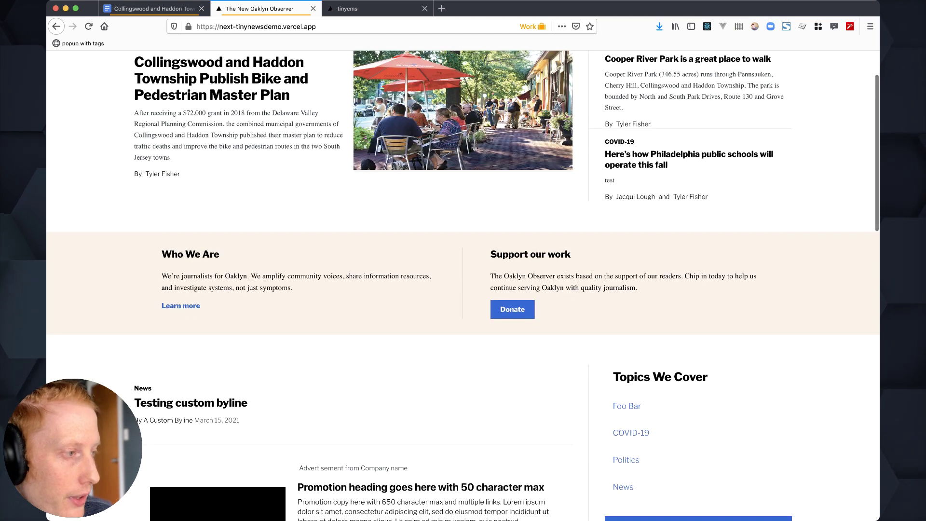
pyautogui.scroll(-2, 463, 285)
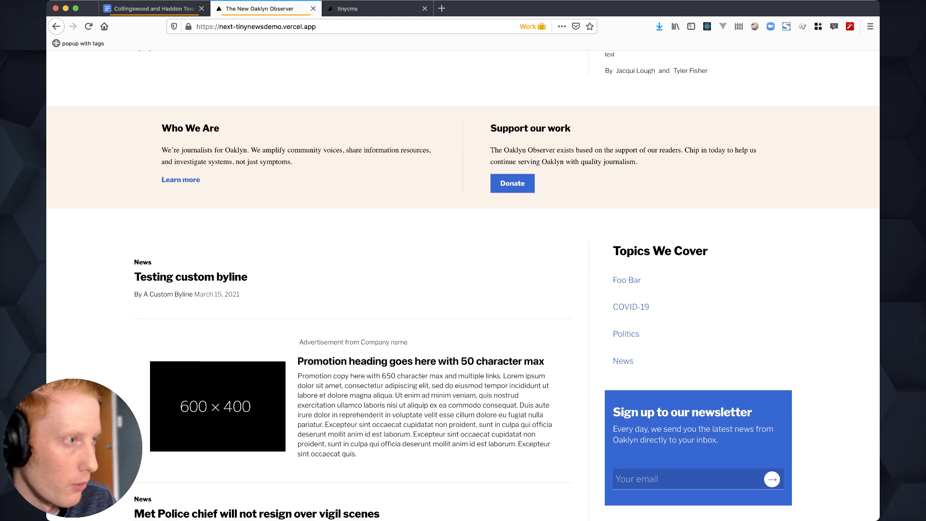
pyautogui.scroll(5, 463, 286)
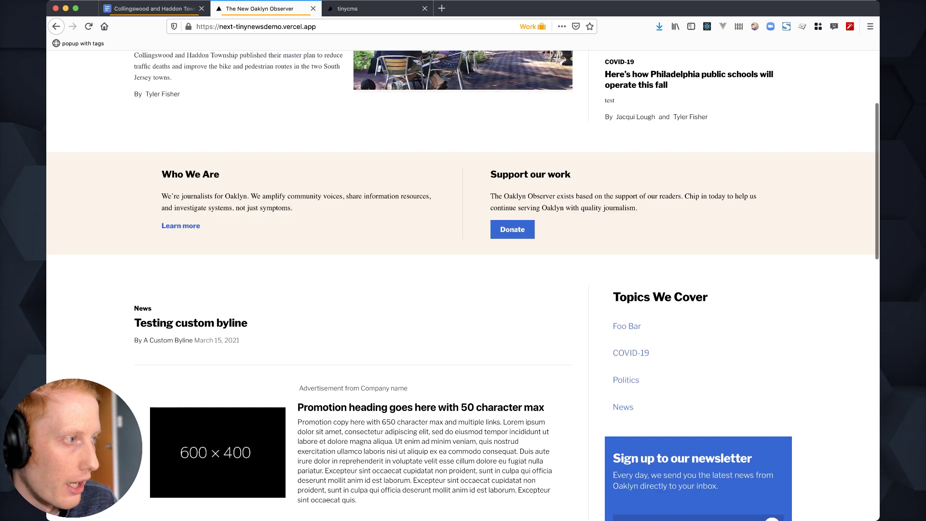